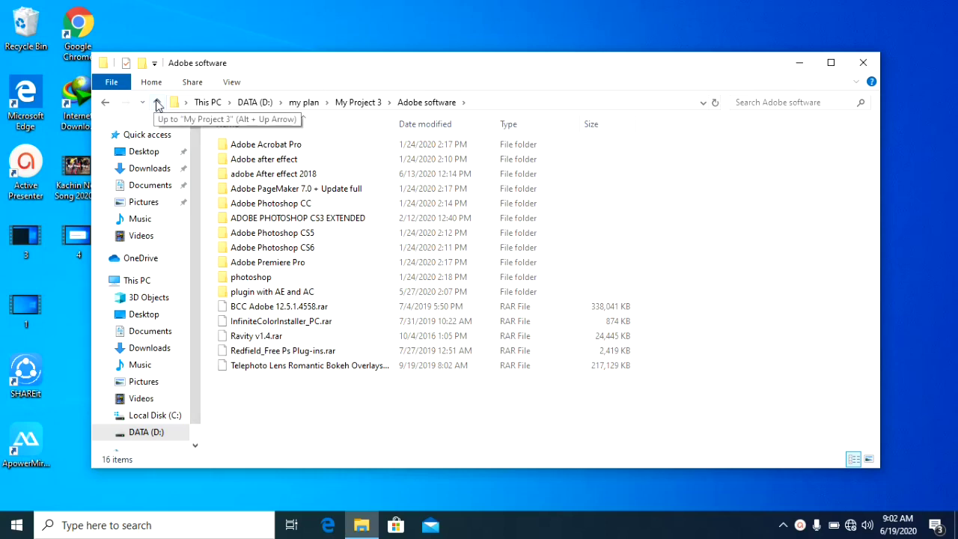
Look inside the Brushes and Burning Software folders, returning to My Project 3 each time
left_click(244, 160)
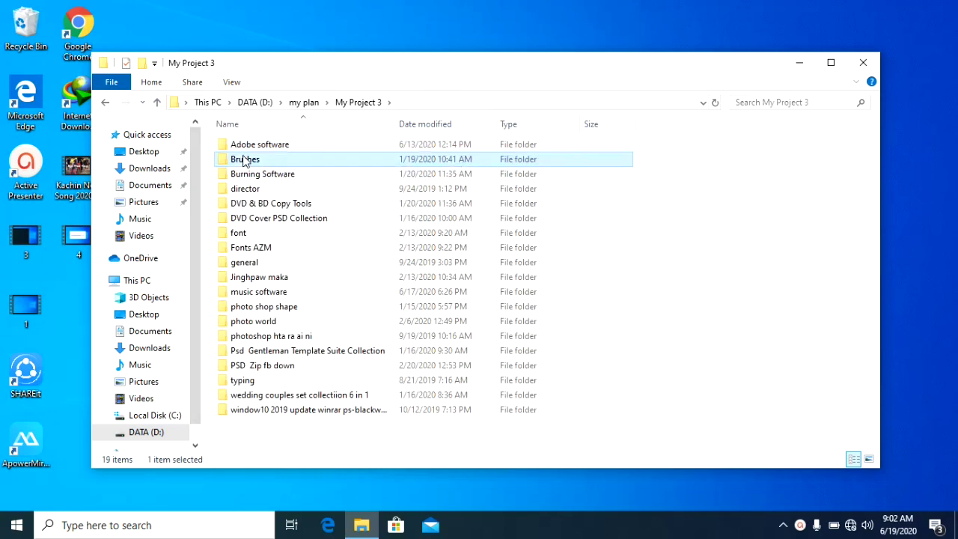
double_click(245, 160)
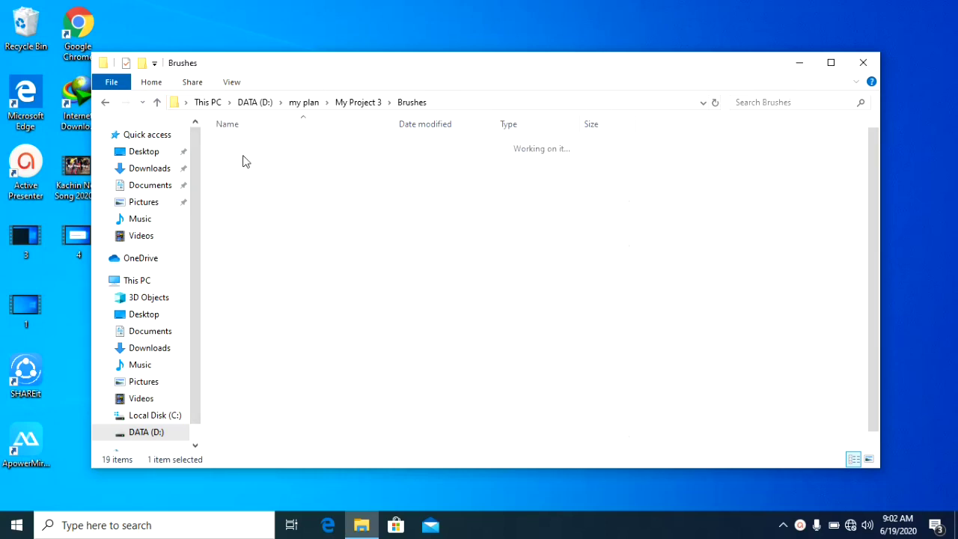
left_click(158, 104)
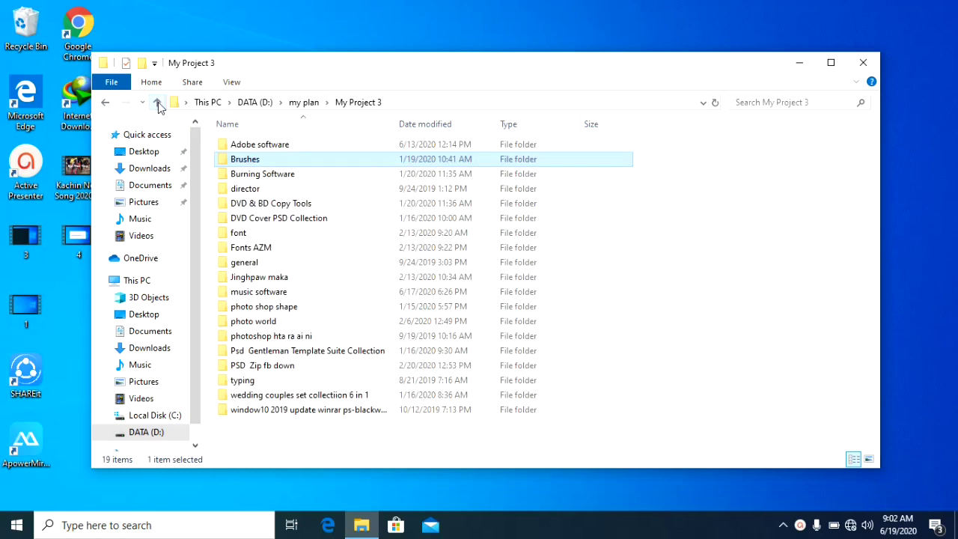
left_click(267, 176)
double_click(266, 176)
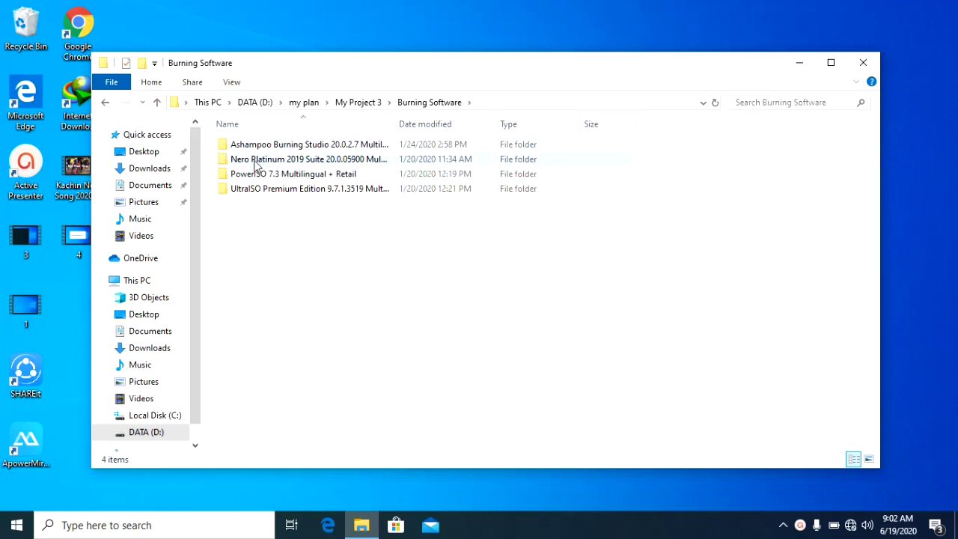
left_click(158, 103)
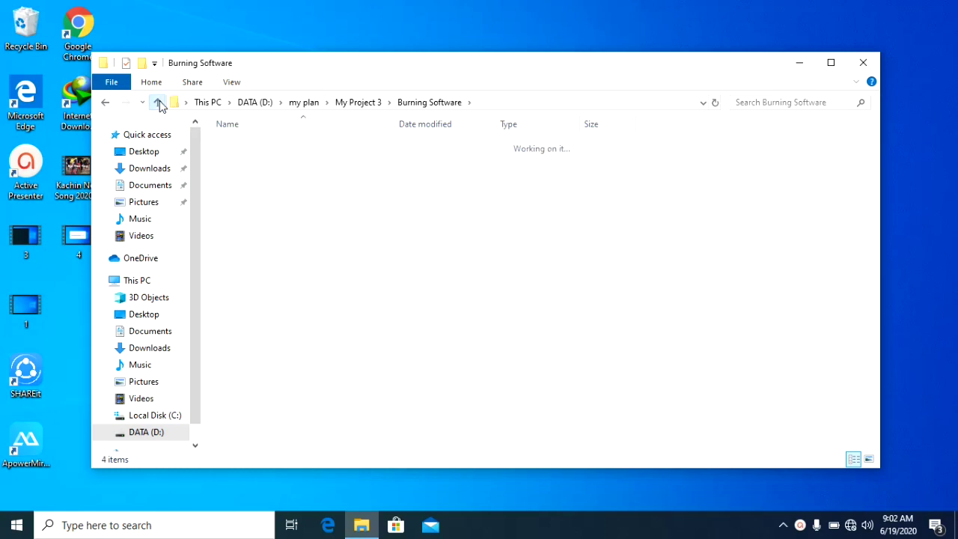
Look inside the director, DVD & BD Copy Tools and general folders, returning to My Project 3 after each
double_click(245, 190)
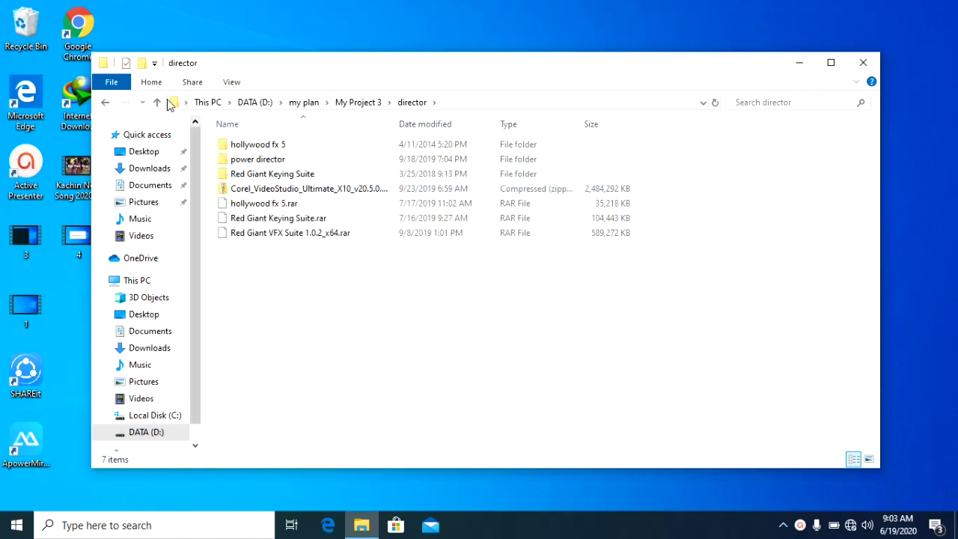
left_click(157, 102)
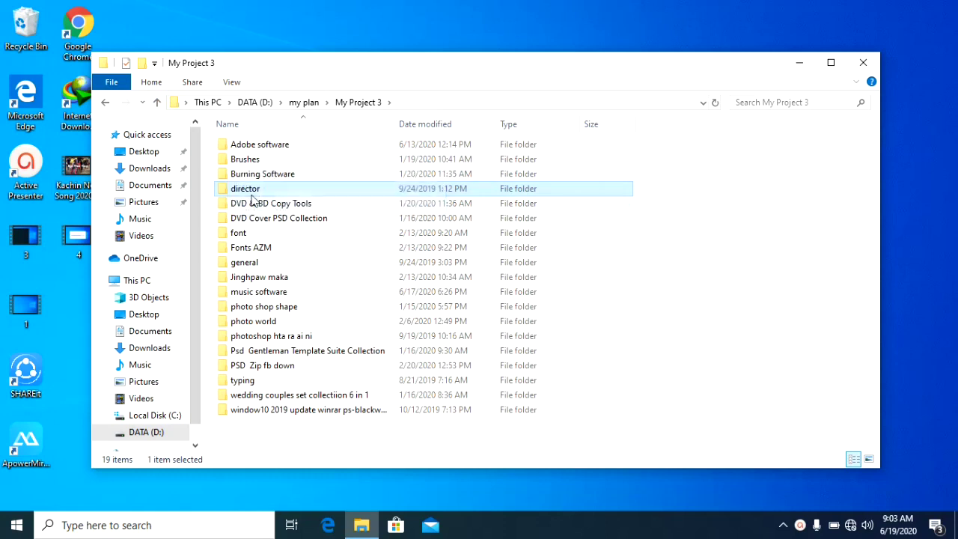
double_click(247, 205)
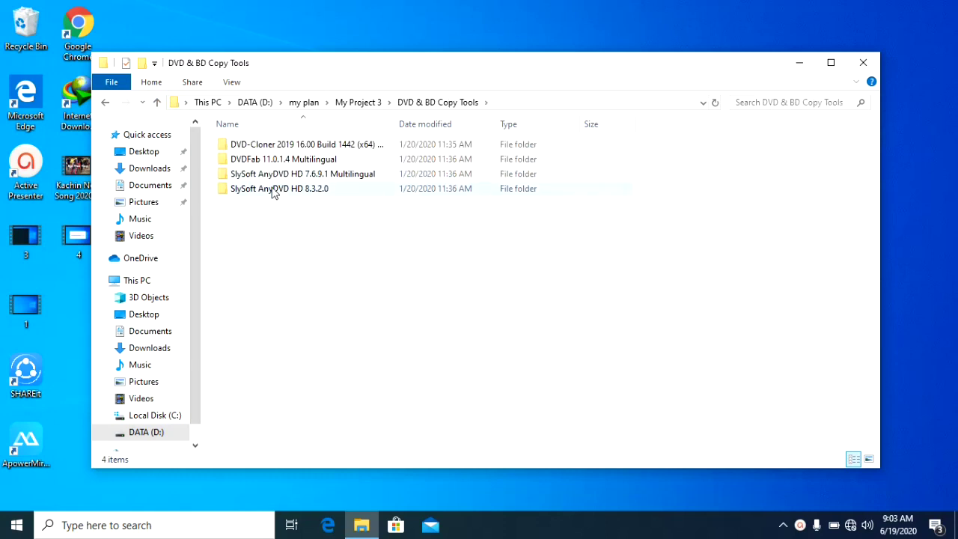
left_click(157, 103)
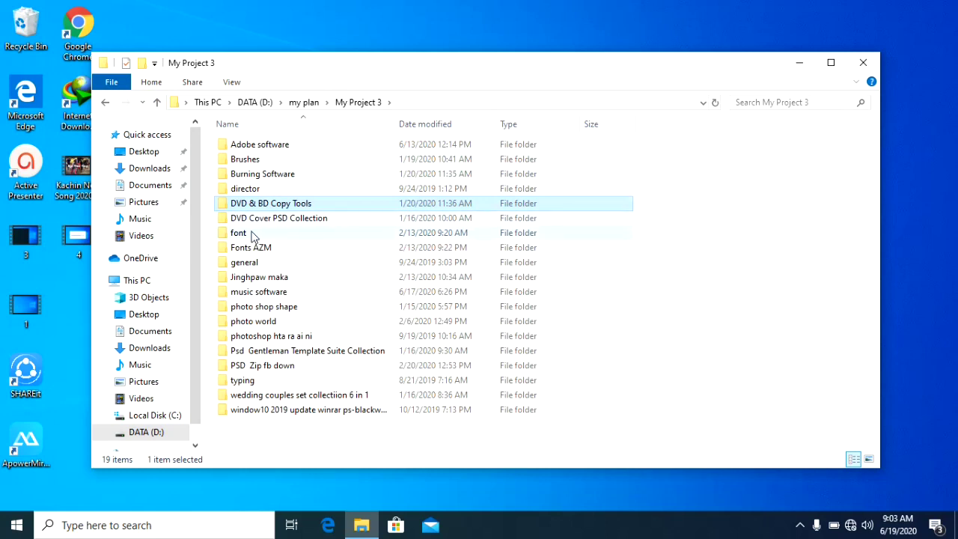
double_click(255, 265)
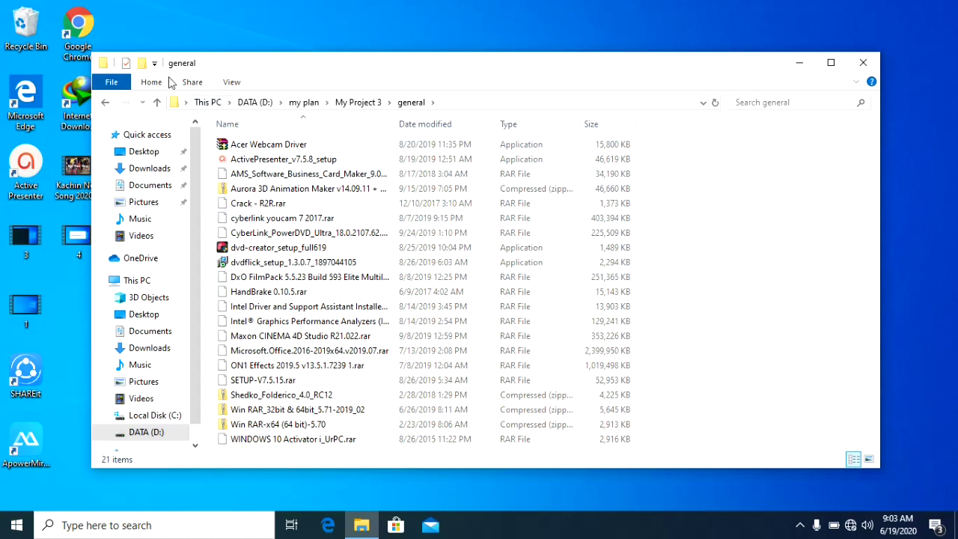
left_click(158, 104)
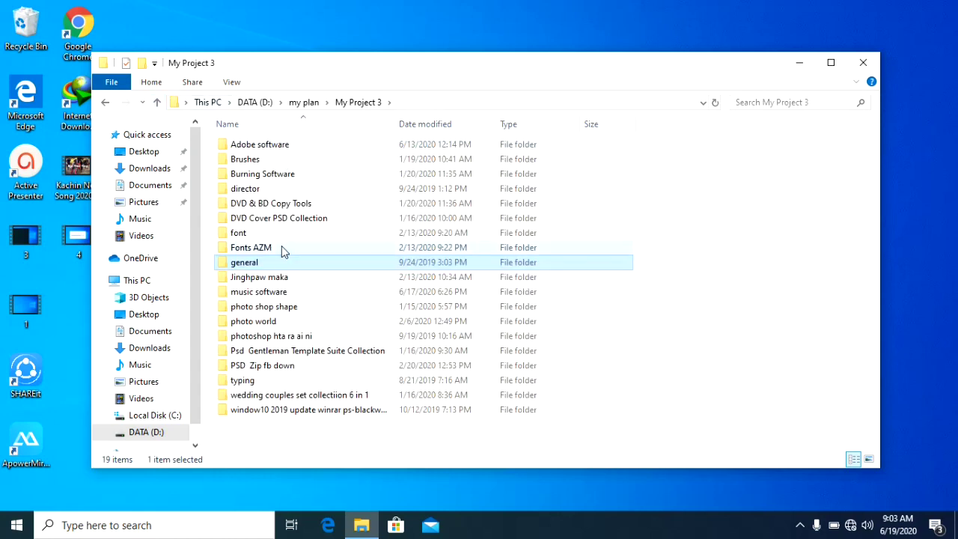
View the music software folder and photo shop shape's zip folder, then return to My Project 3
double_click(263, 294)
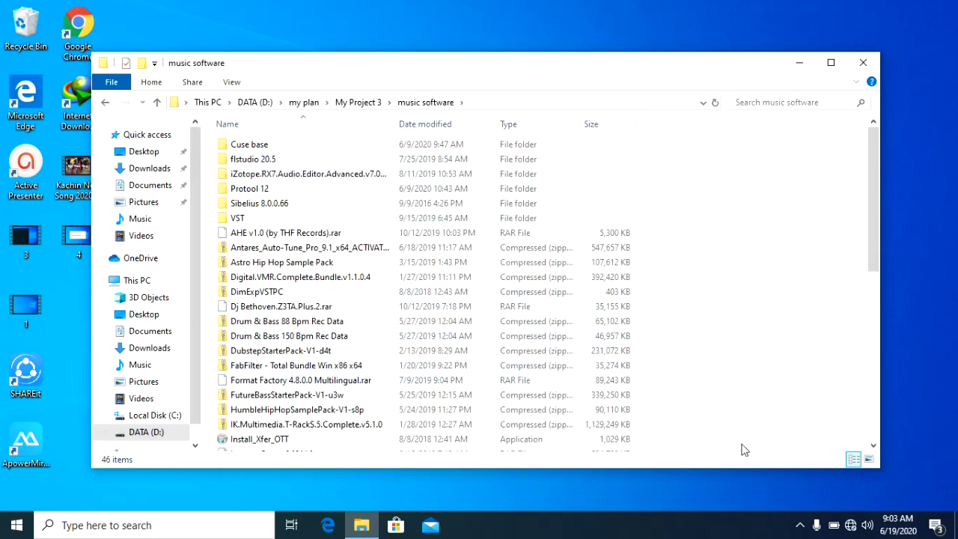
left_click(873, 430)
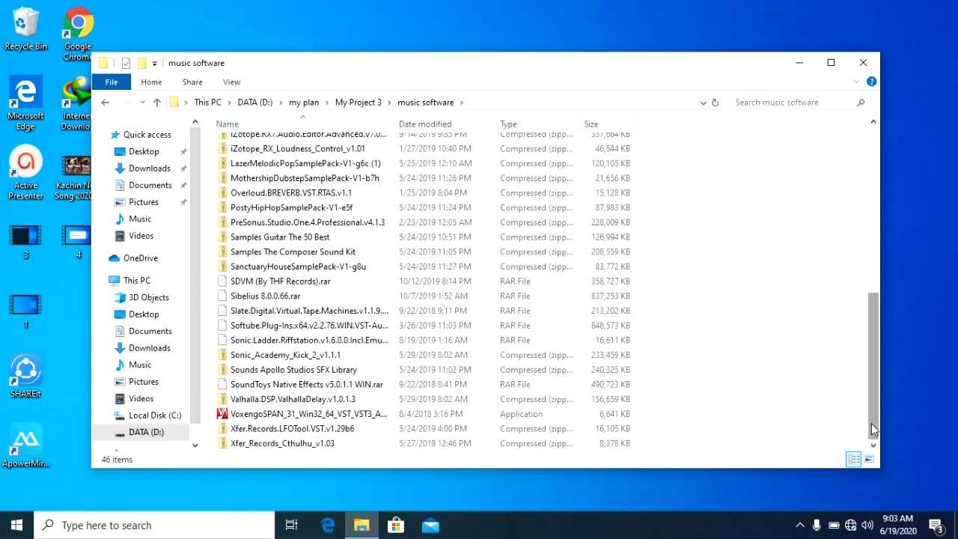
left_click(158, 102)
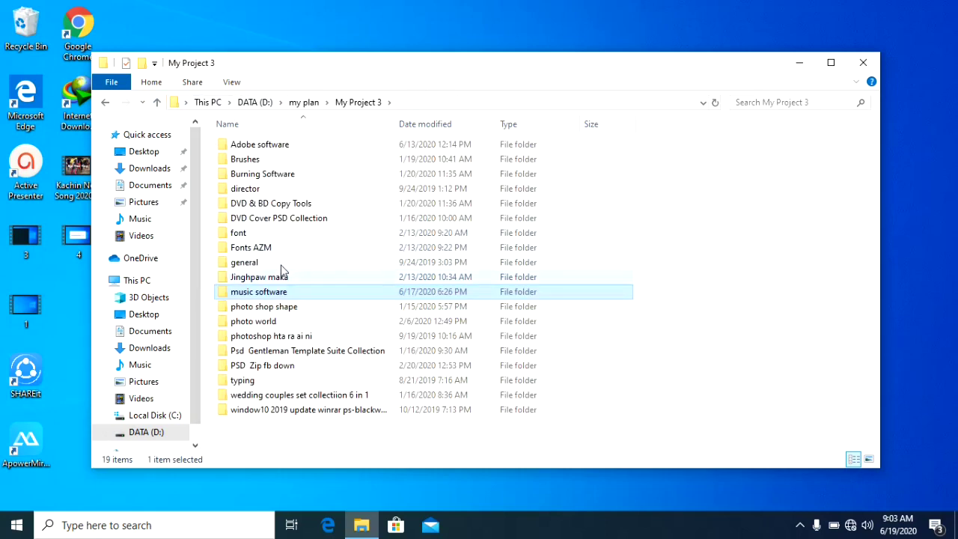
double_click(235, 313)
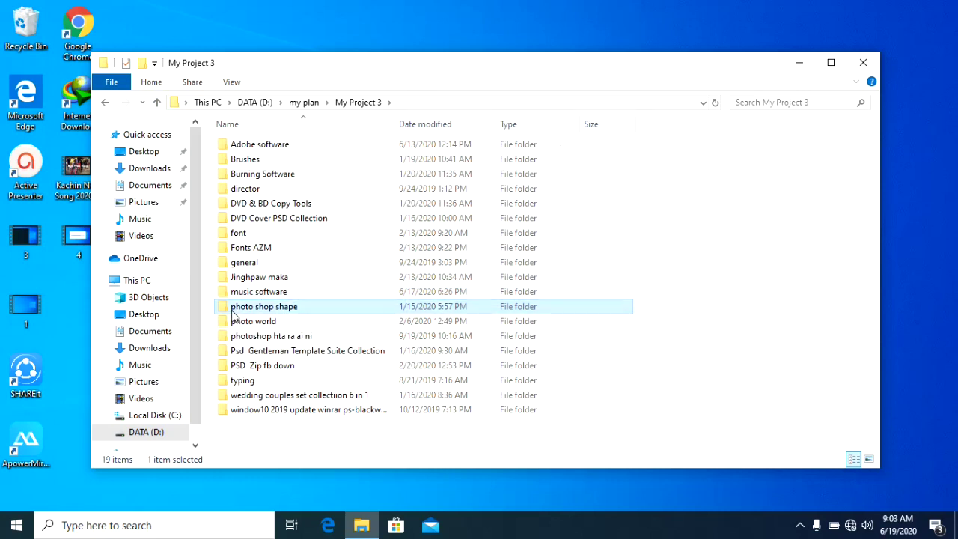
double_click(239, 160)
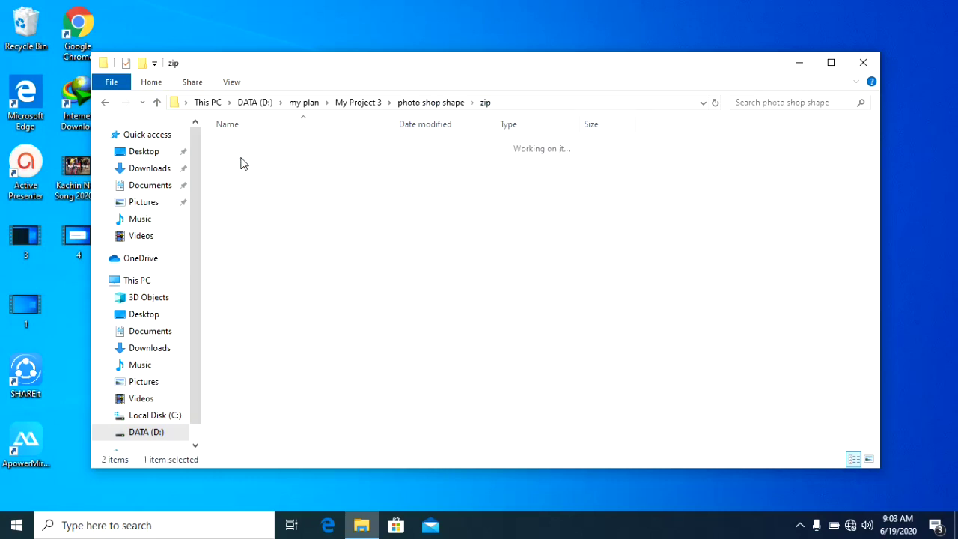
left_click(158, 102)
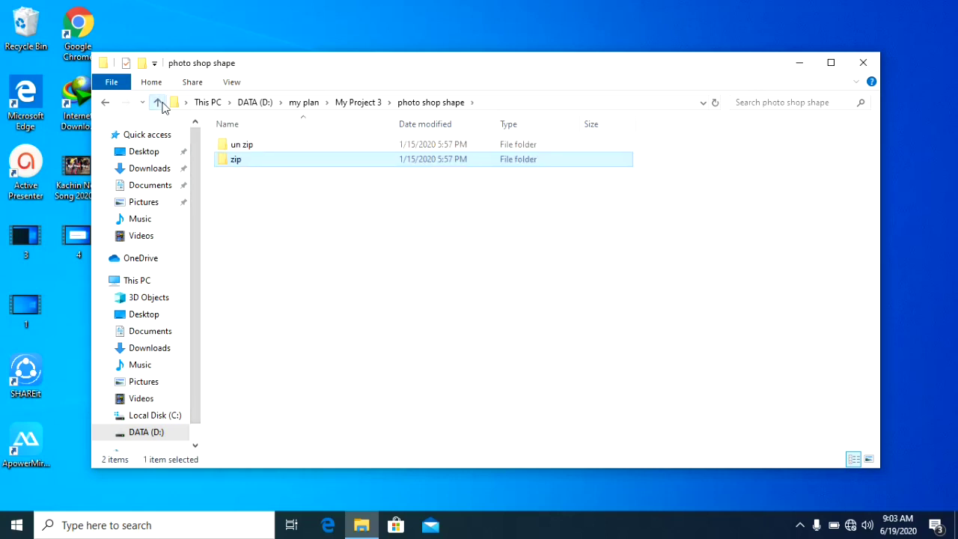
left_click(159, 103)
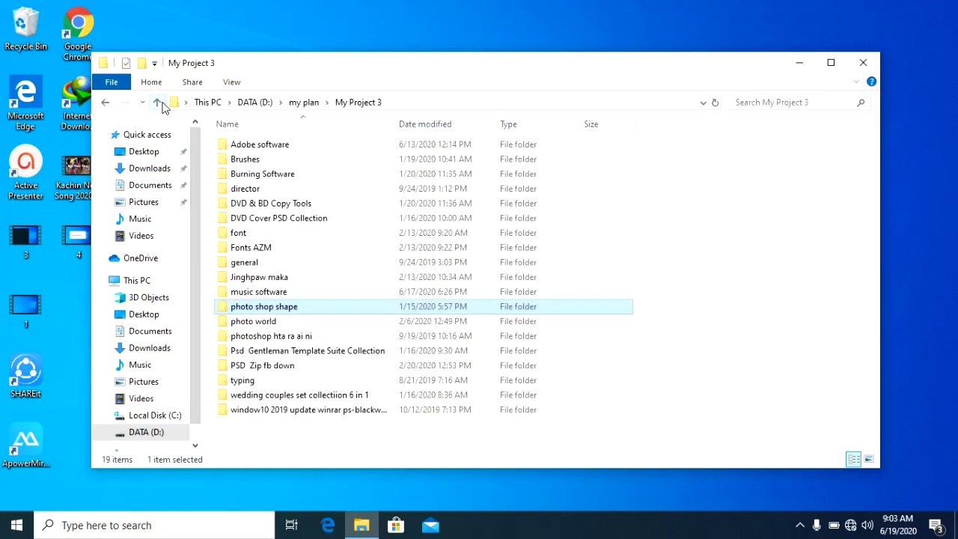
View photo world, then open photoshop hta ra ai ni's zip folder and go back up
double_click(262, 322)
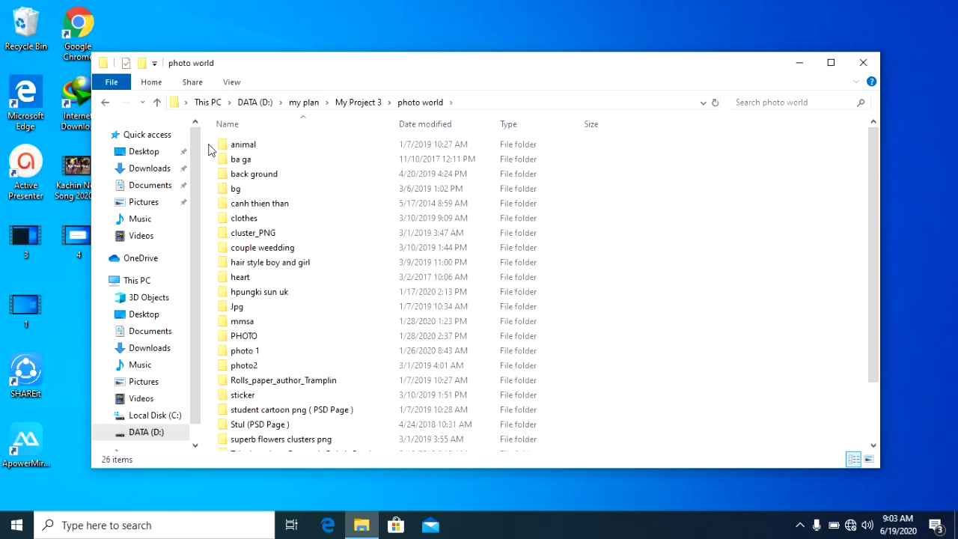
left_click(158, 103)
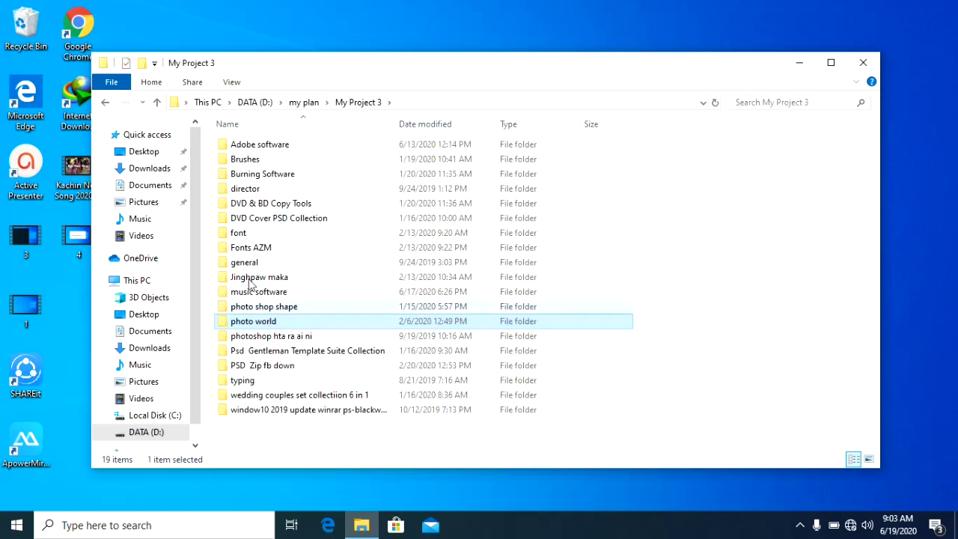
double_click(267, 338)
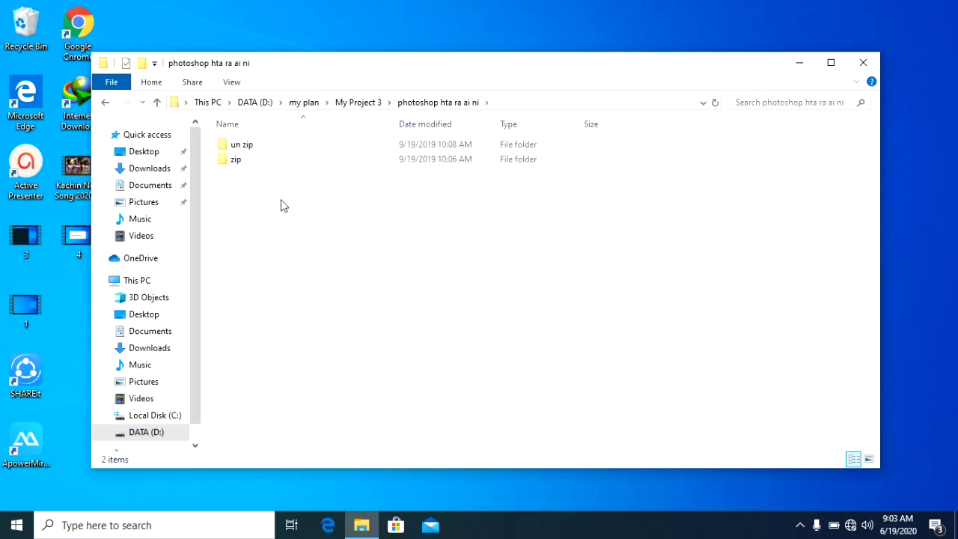
double_click(273, 161)
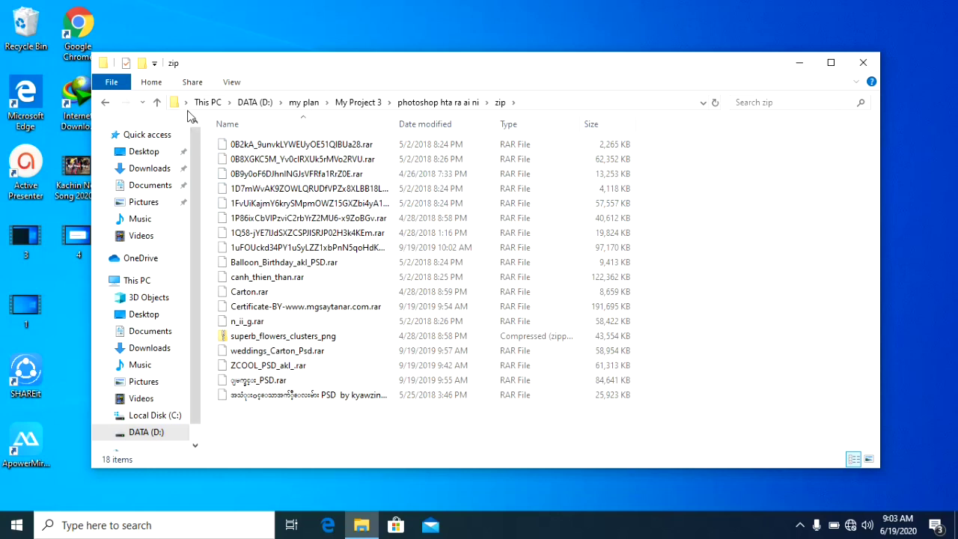
left_click(157, 103)
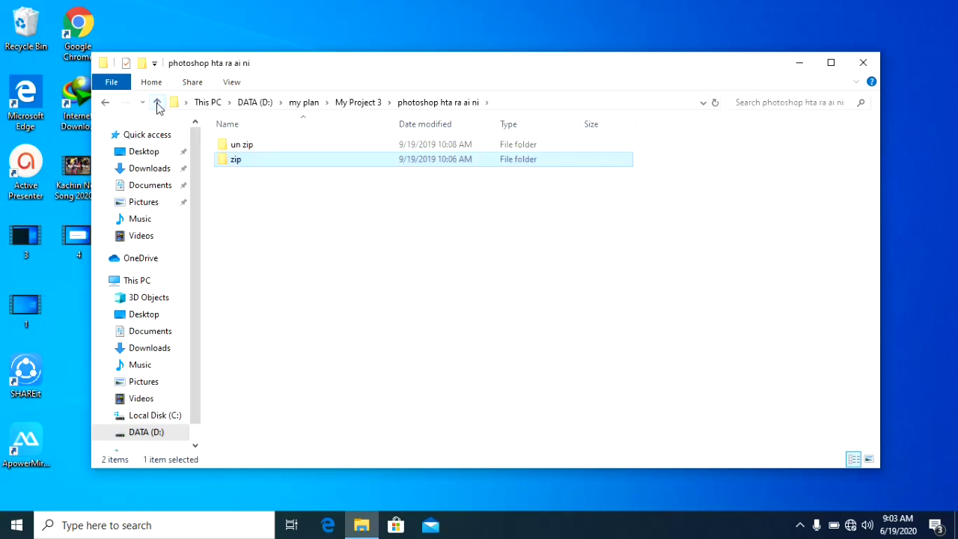
Go up one level from photoshop hta ra ai ni toward My Project 3
left_click(158, 103)
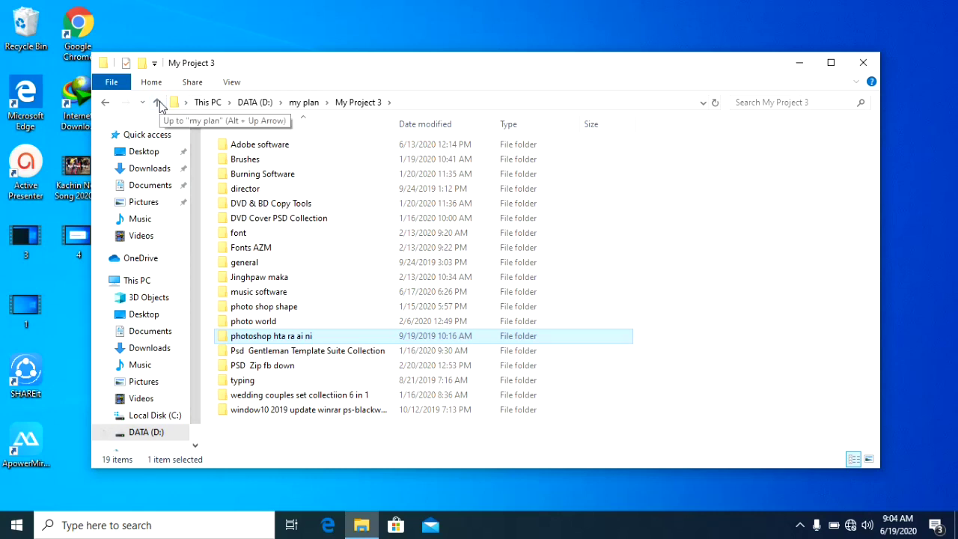
Navigate via This PC to DATA (D:) > my plan > My Project 3 > general
mouse_move(256, 182)
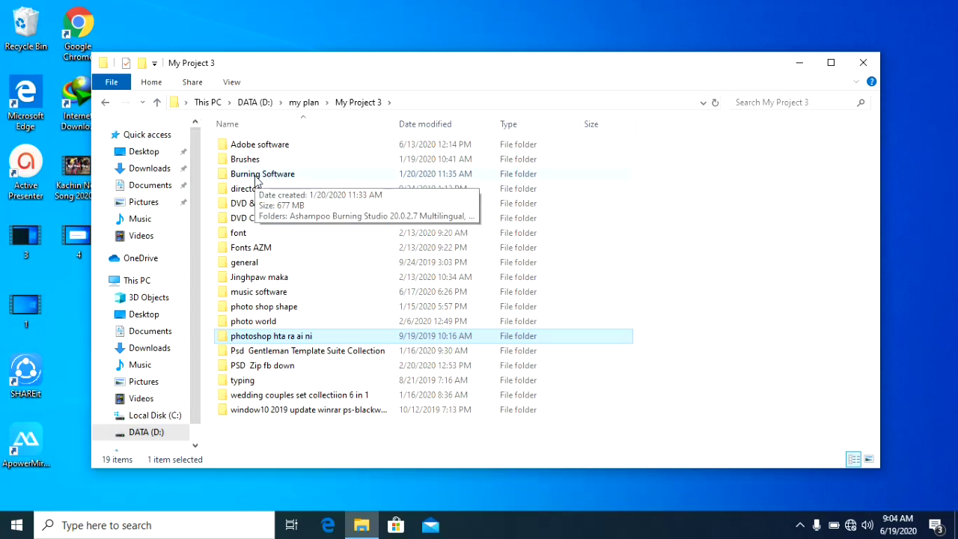
key("alt+Up")
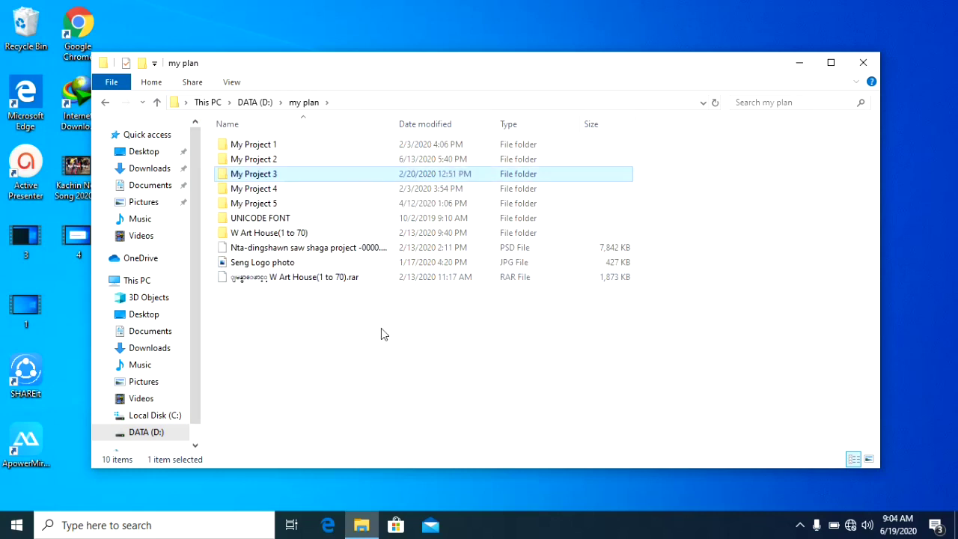
left_click(138, 280)
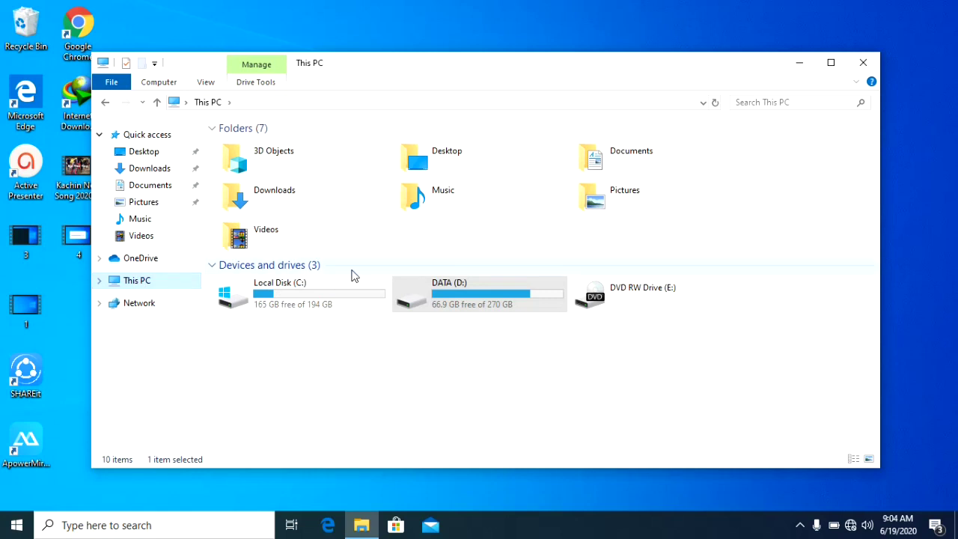
left_click(300, 305)
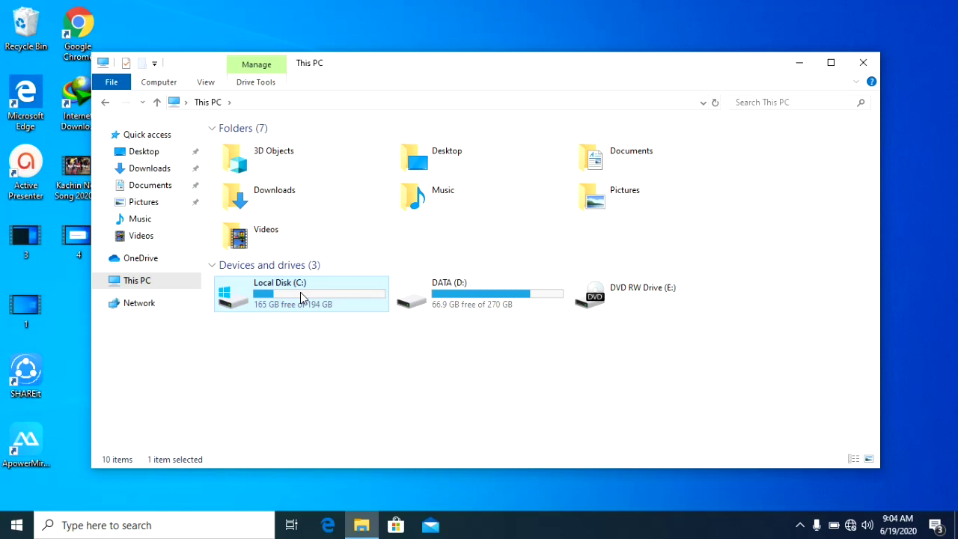
left_click(461, 290)
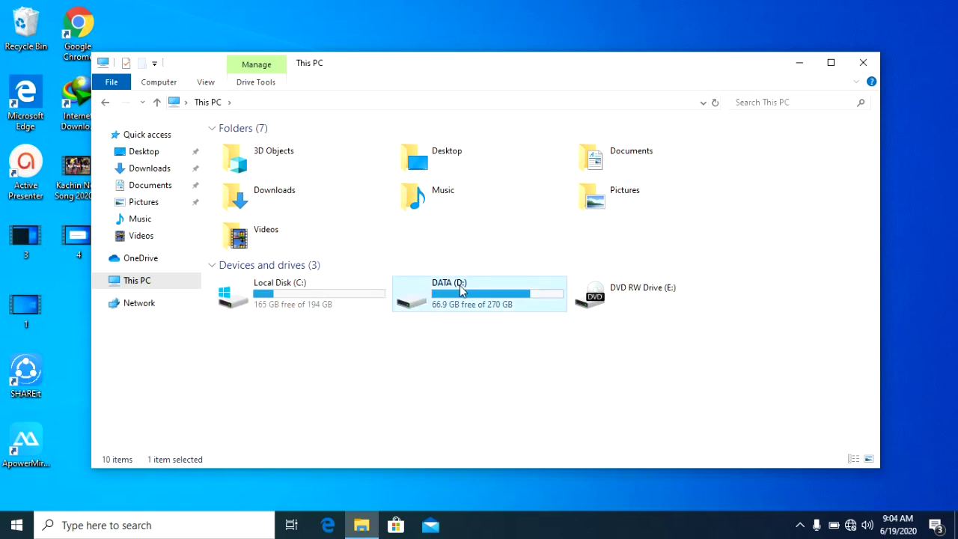
mouse_move(491, 309)
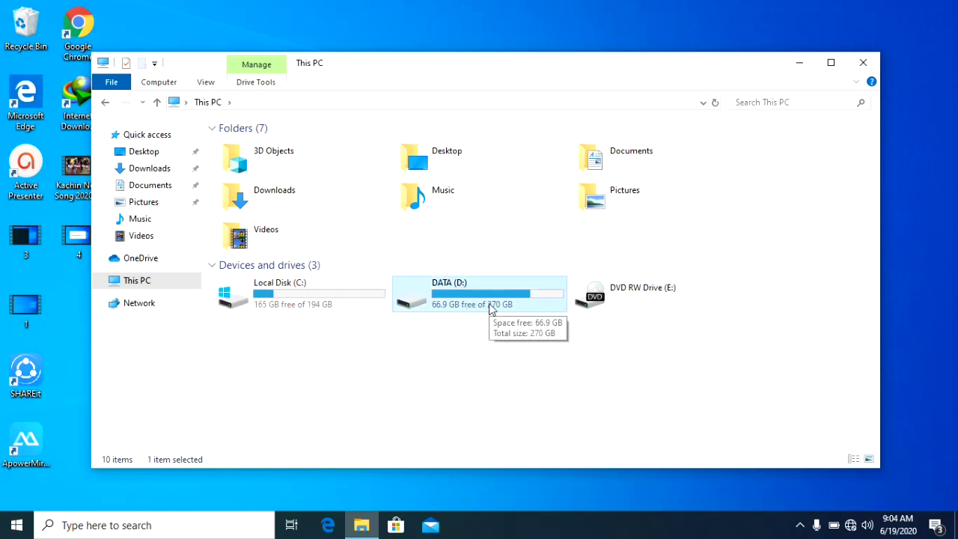
double_click(489, 304)
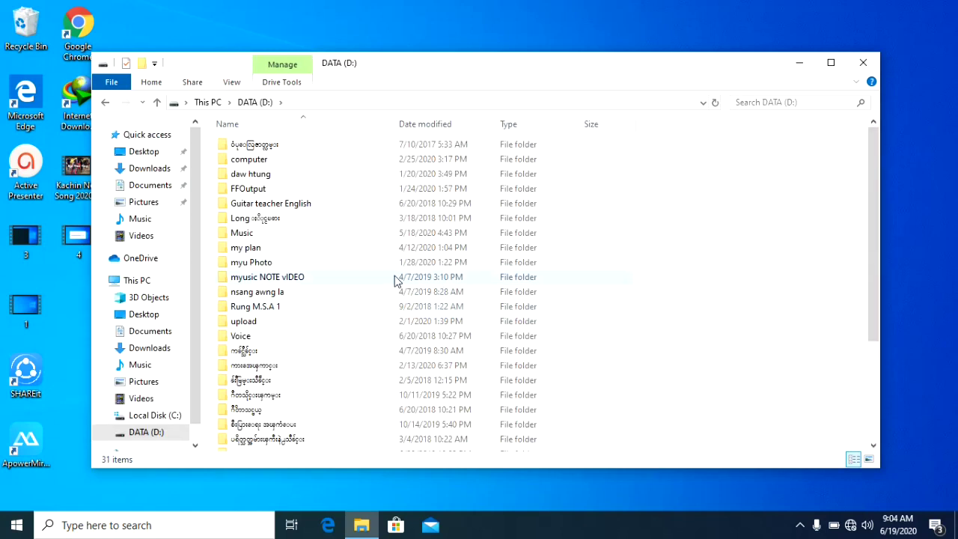
double_click(321, 249)
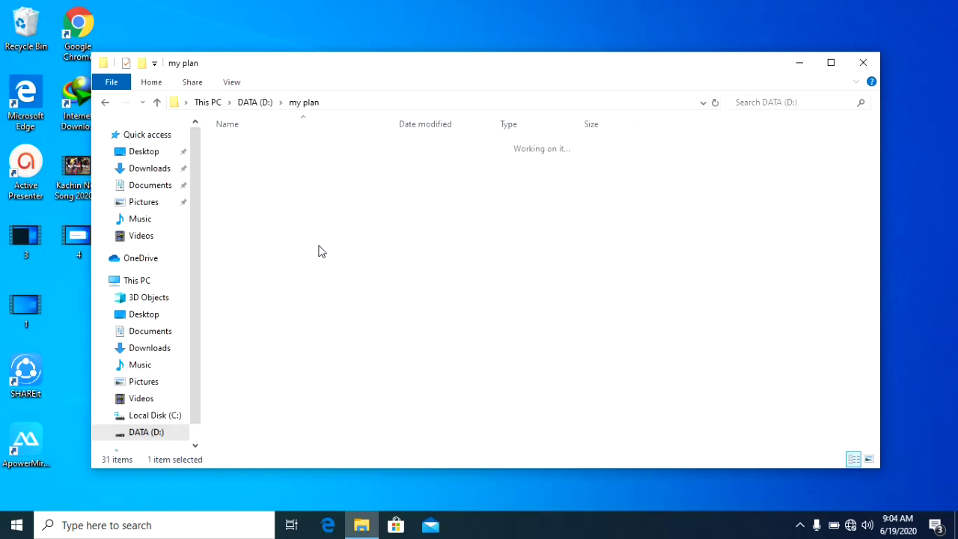
double_click(291, 174)
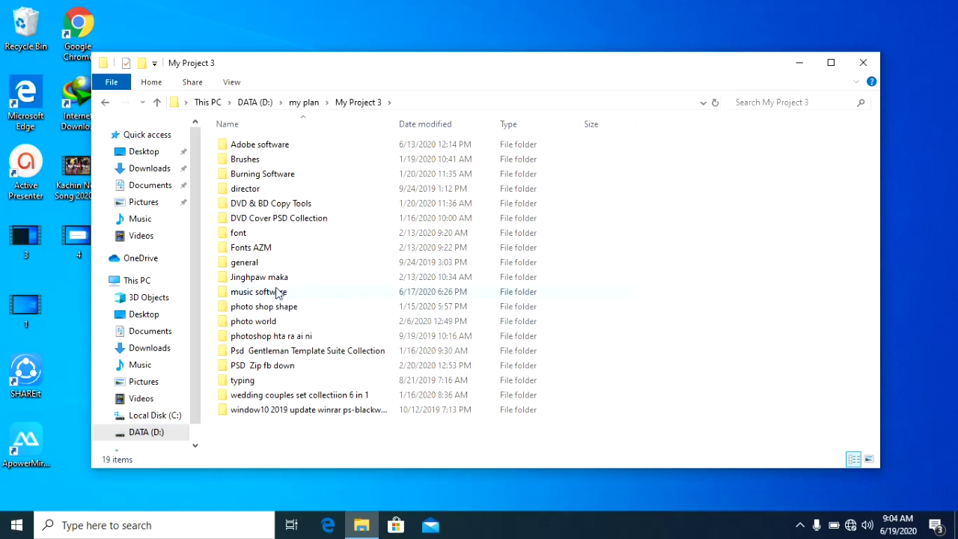
double_click(277, 265)
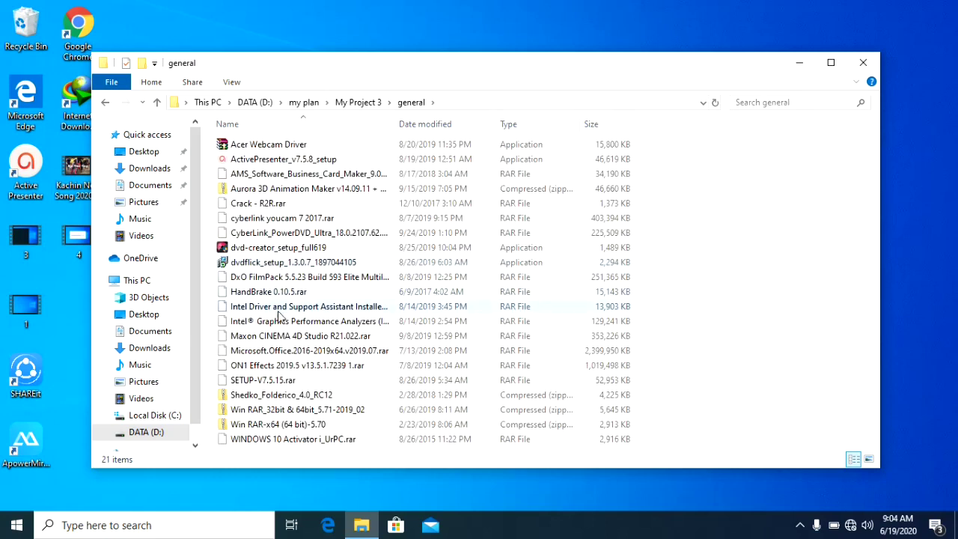
Open the Setup folder inside the zipped Win RAR-x64 (64 bit)-5.70 package and try running winrar-x64-57b1
double_click(279, 424)
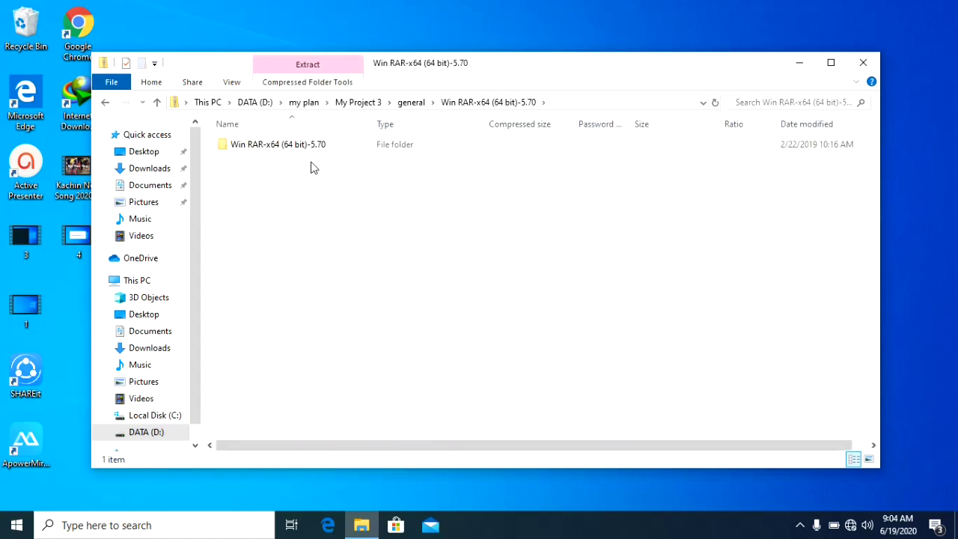
double_click(314, 147)
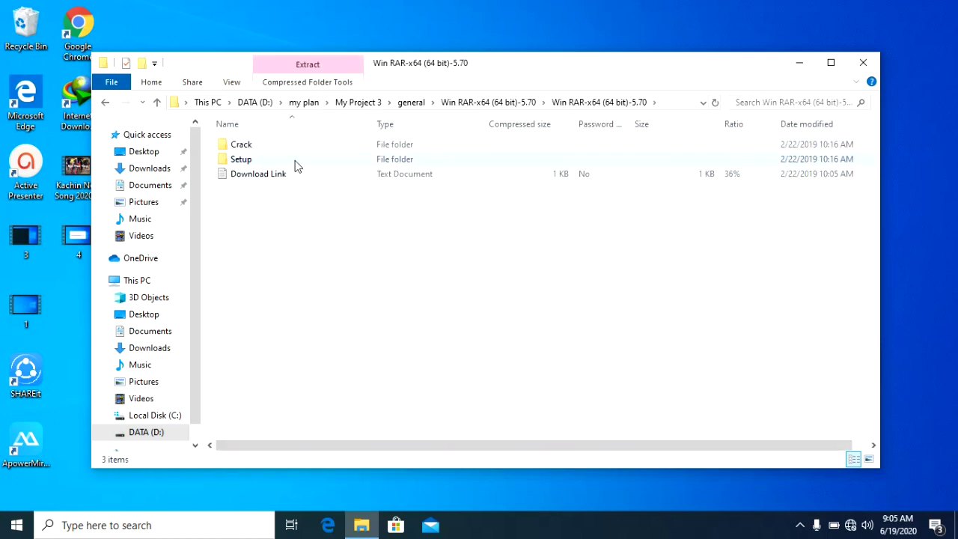
left_click(294, 162)
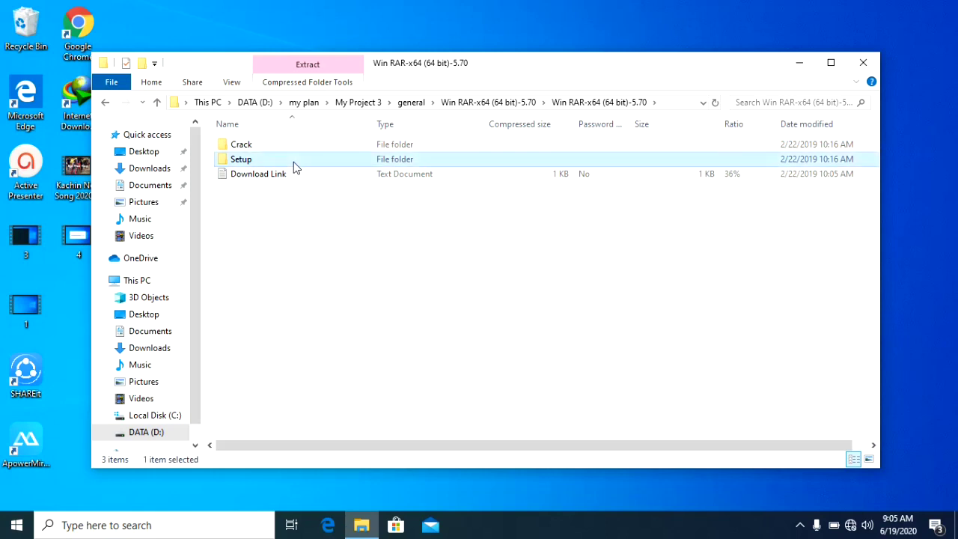
double_click(293, 162)
double_click(299, 147)
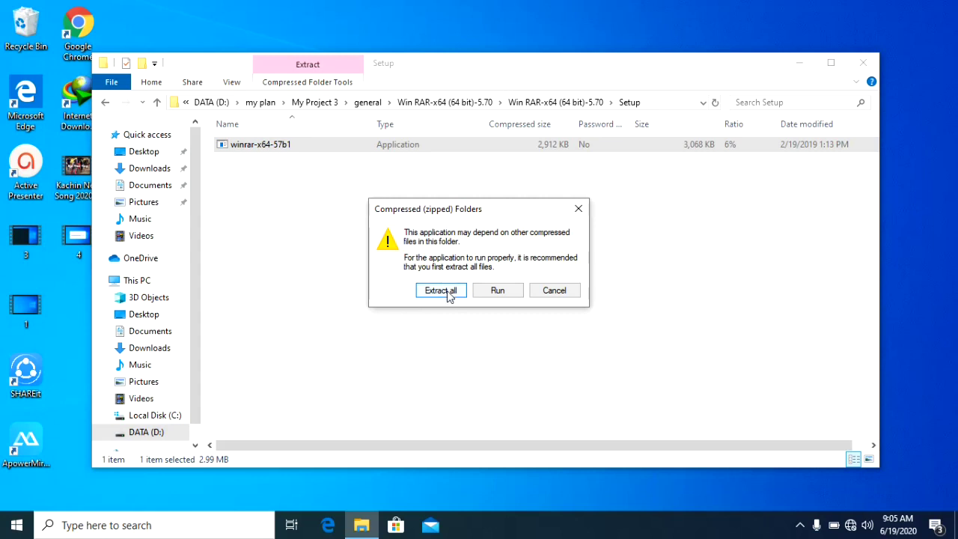
Extract all of the WinRAR zip into general and open the extracted Win RAR-x64 (64 bit)-5.70\Setup folder
left_click(449, 296)
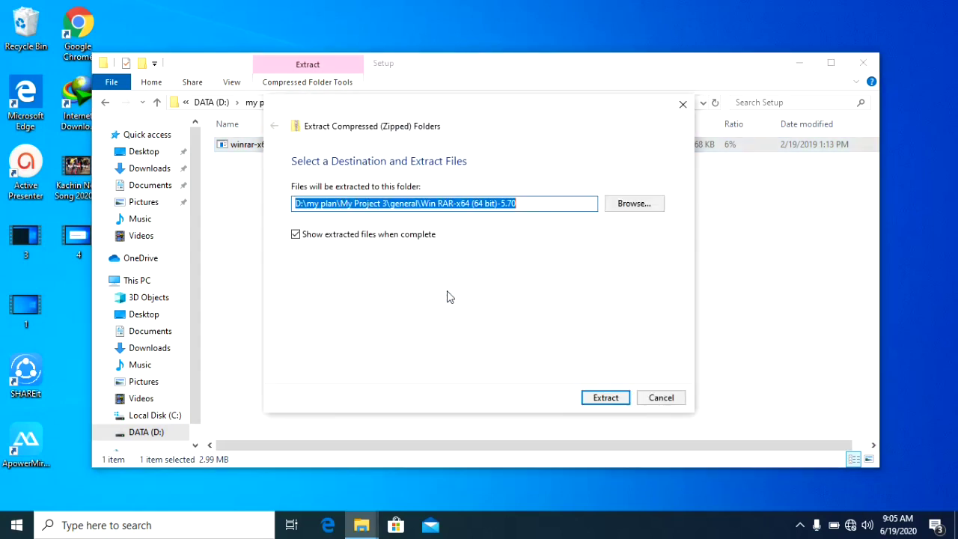
left_click(599, 401)
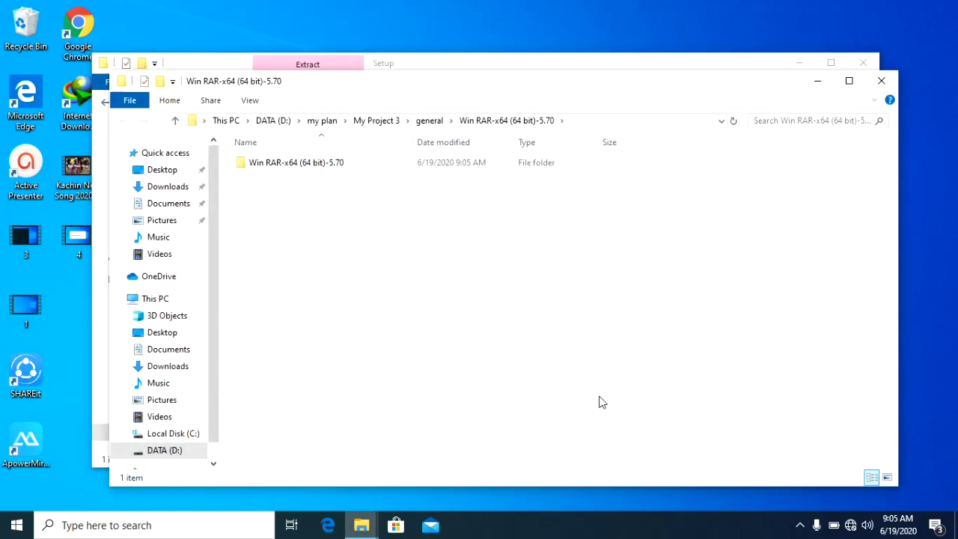
double_click(425, 161)
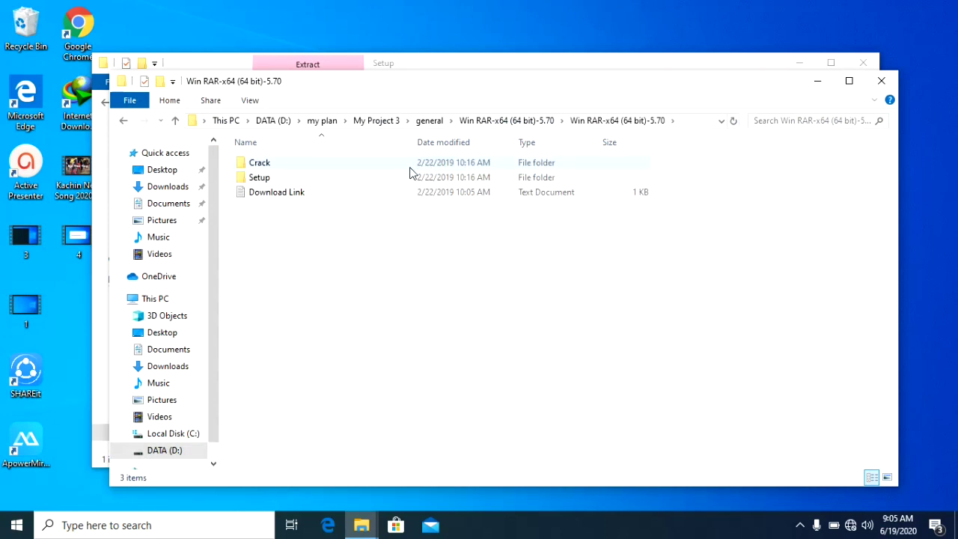
double_click(407, 177)
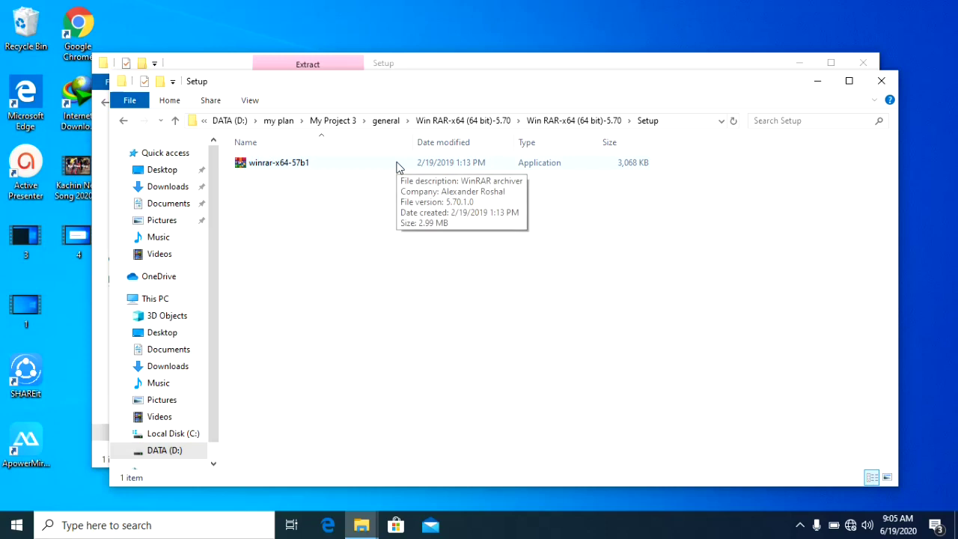
Run winrar-x64-57b1, install WinRAR 5.70 to C:\Program Files\WinRAR with defaults, and close the program group window
double_click(398, 164)
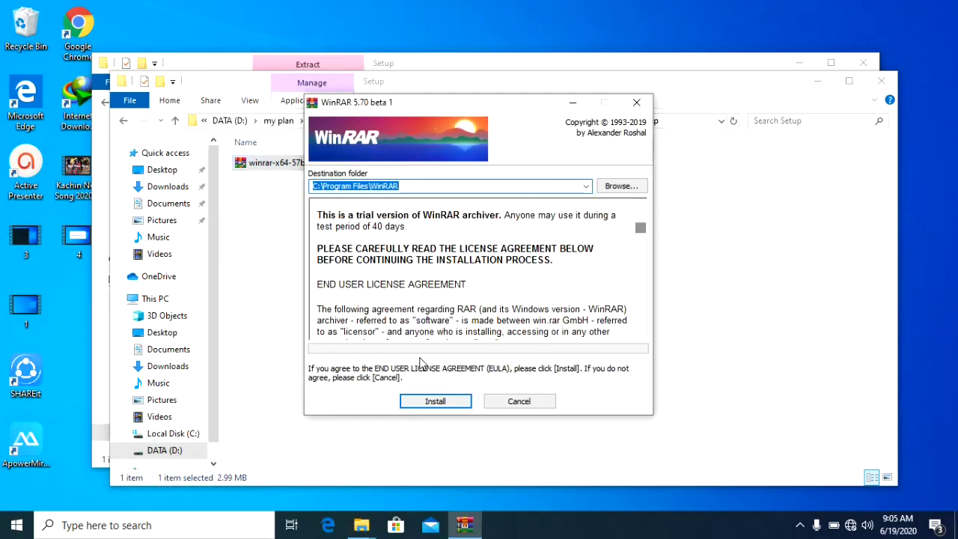
left_click(449, 402)
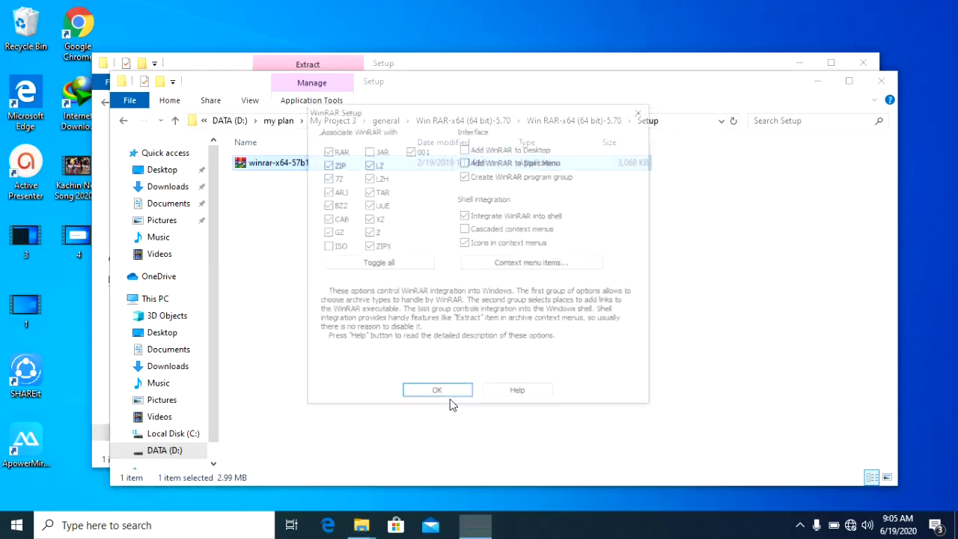
left_click(446, 393)
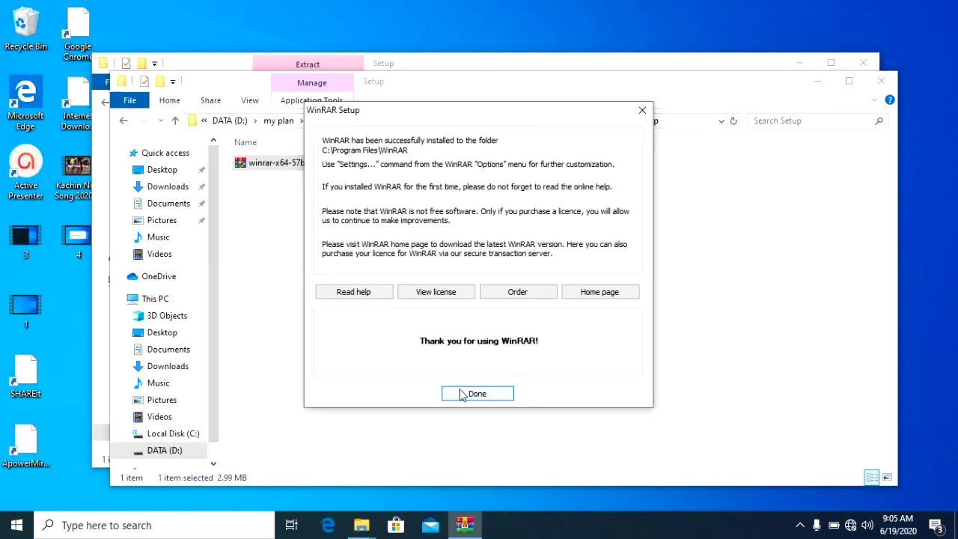
left_click(460, 393)
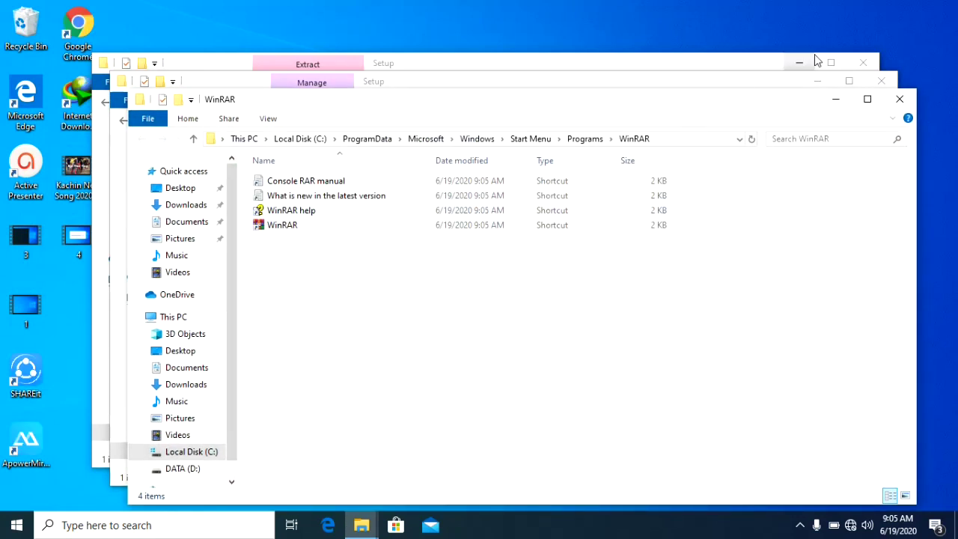
left_click(901, 98)
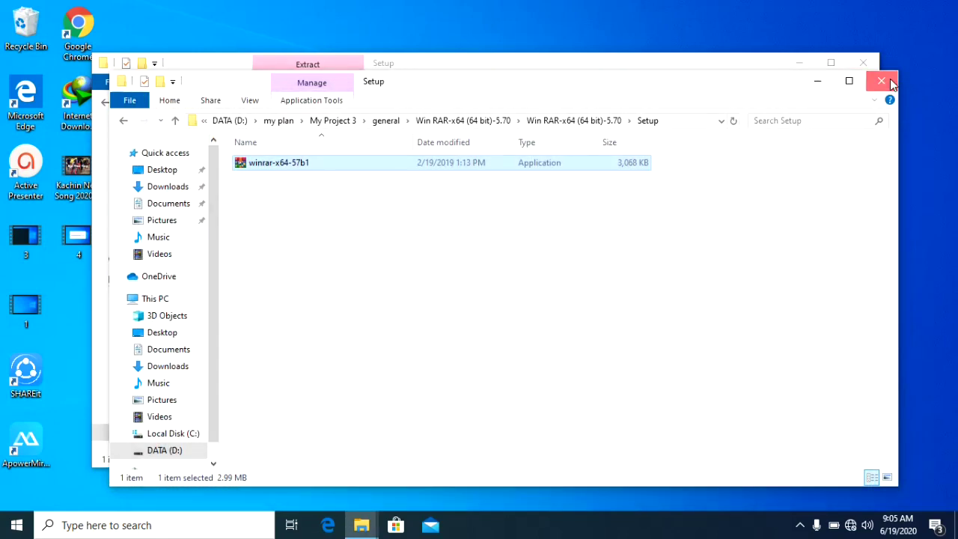
Close the leftover Explorer windows, open the package's Crack folder and copy rarreg.key
left_click(891, 83)
left_click(873, 66)
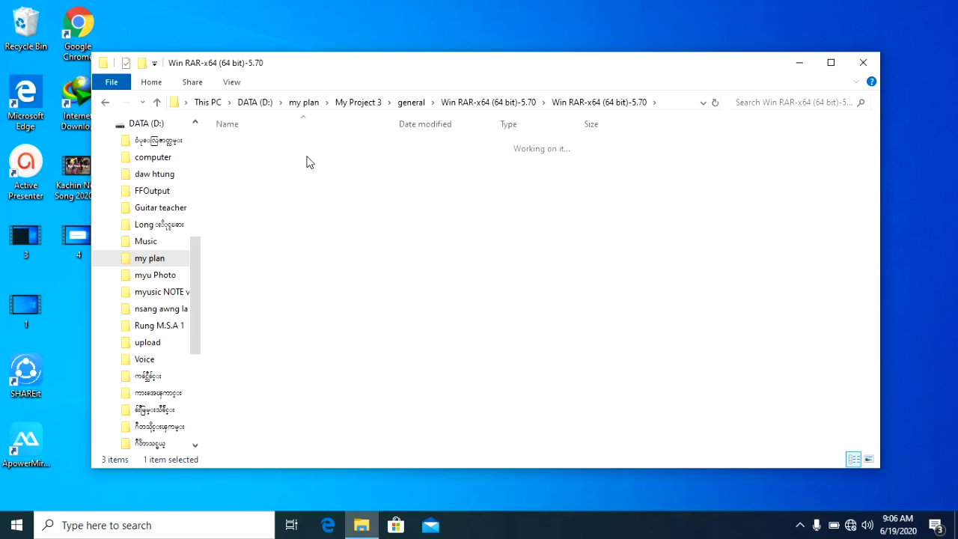
left_click(157, 104)
double_click(267, 143)
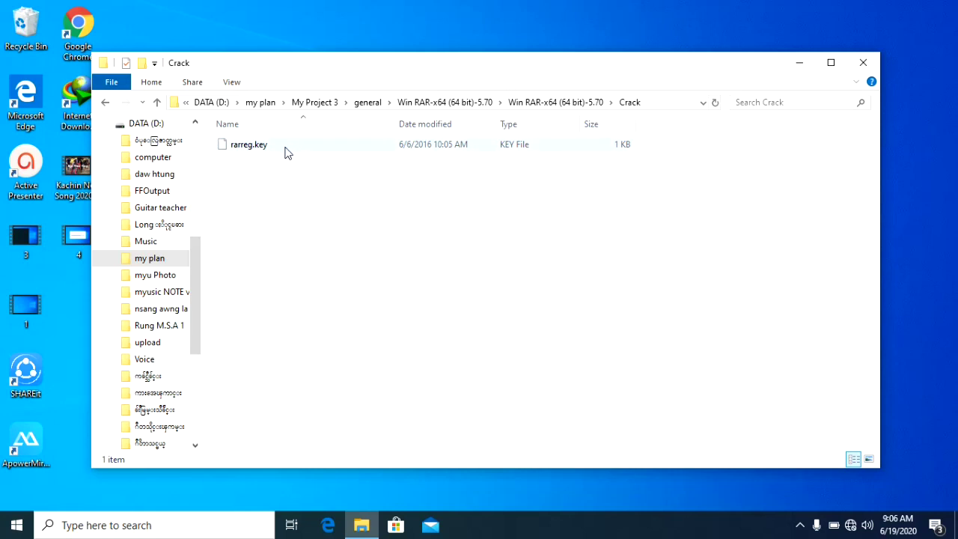
left_click(295, 151)
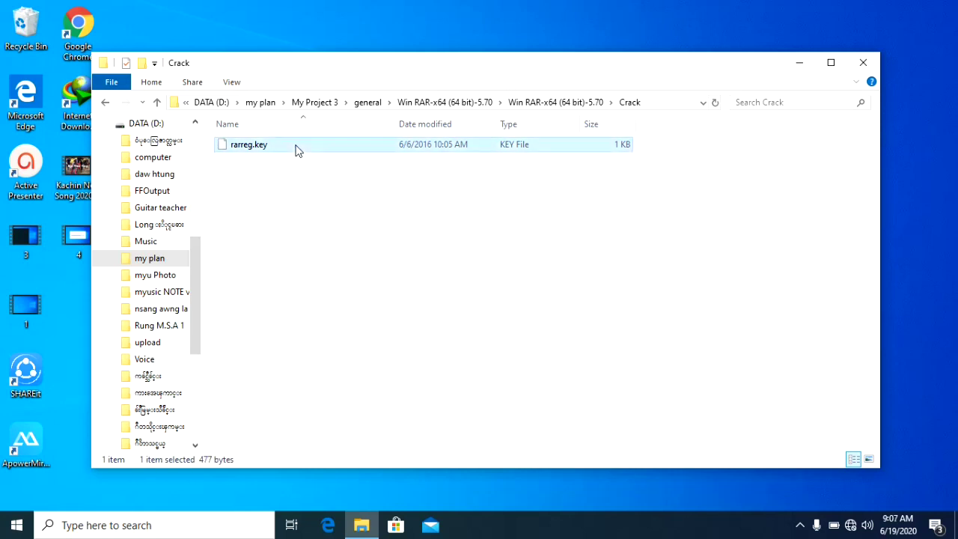
right_click(295, 150)
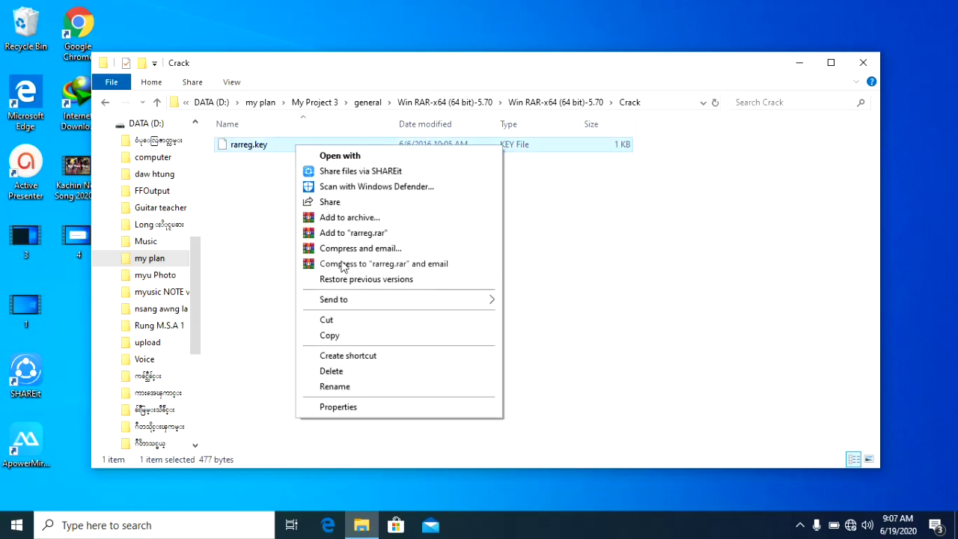
left_click(330, 335)
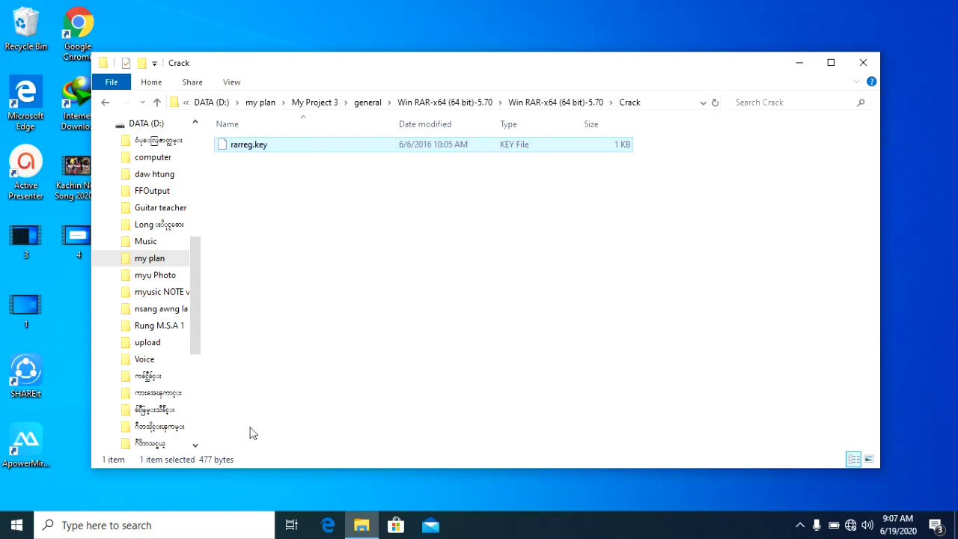
Paste rarreg.key into WinRAR's Start Menu Programs folder, located through a 'w' search, and close that window
left_click(194, 526)
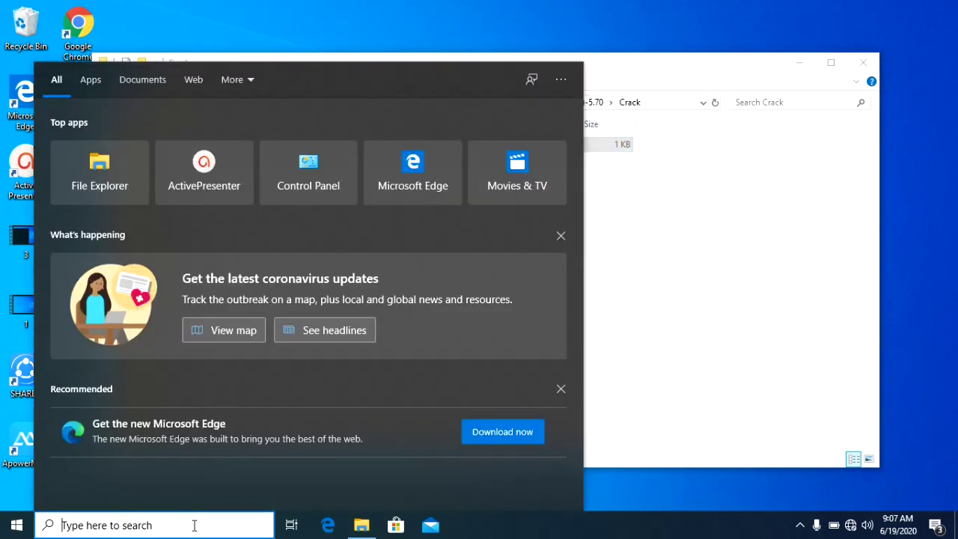
type("w")
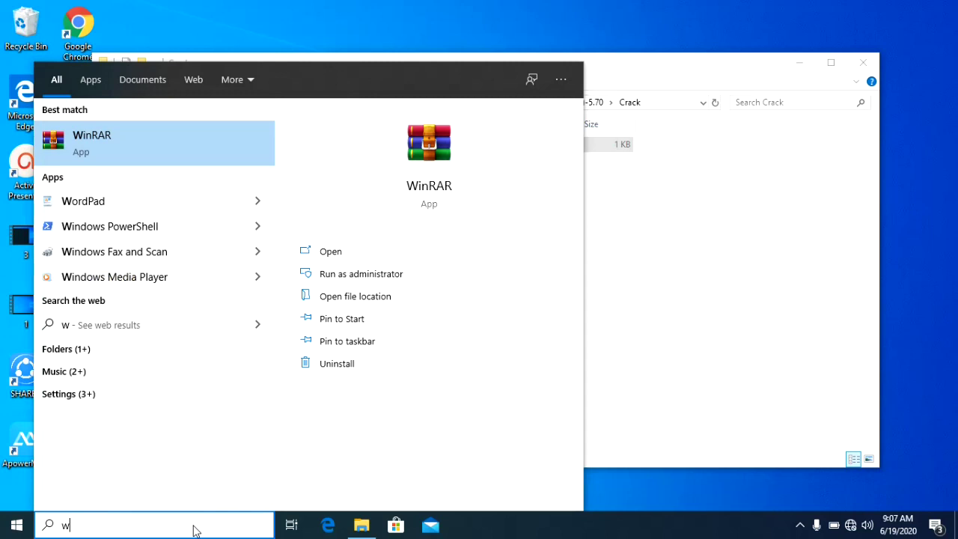
left_click(364, 304)
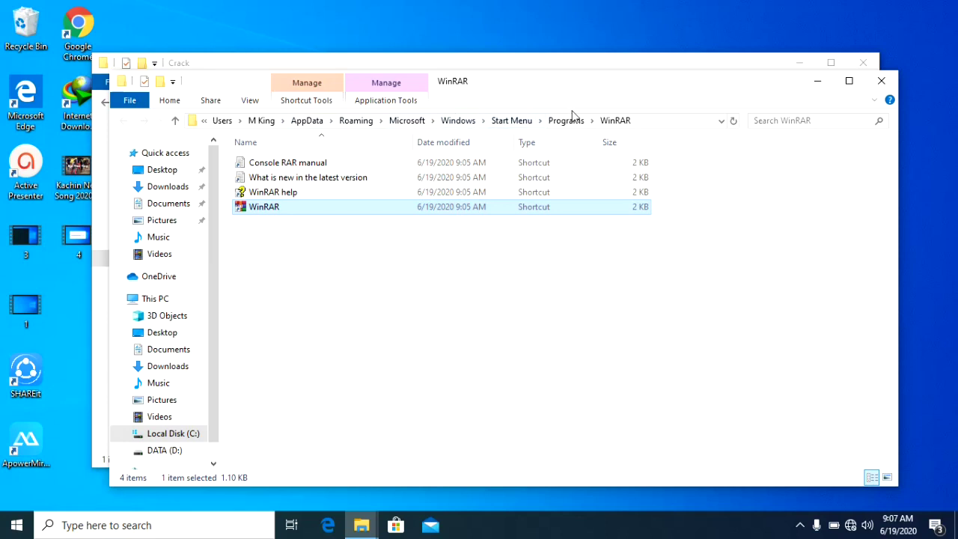
right_click(470, 278)
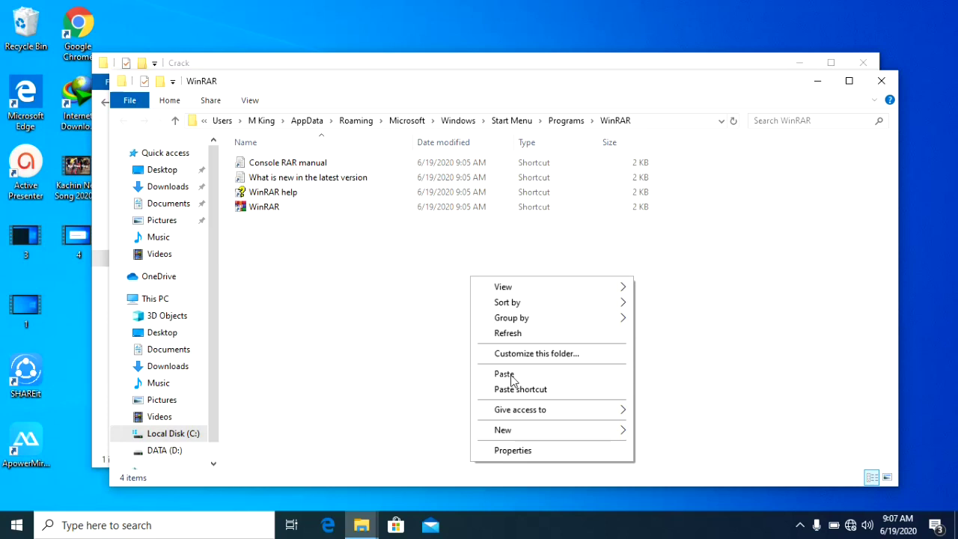
left_click(505, 374)
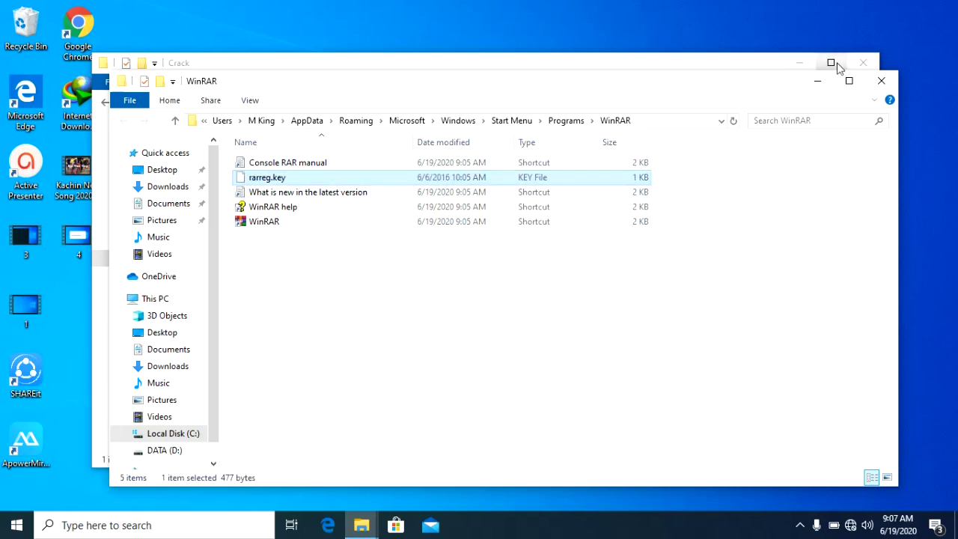
left_click(881, 81)
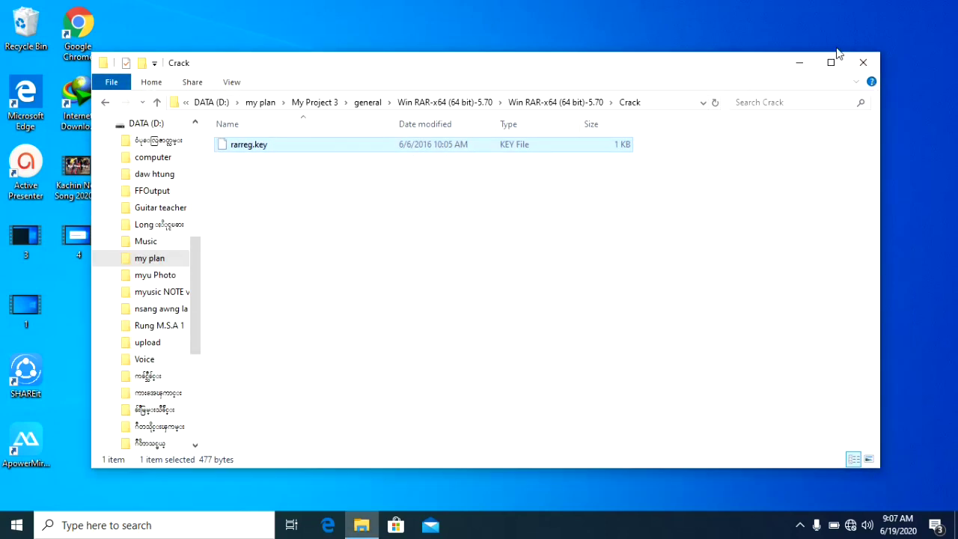
Close the Crack window, launch WinRAR from a 'w' search, then close WinRAR
left_click(857, 64)
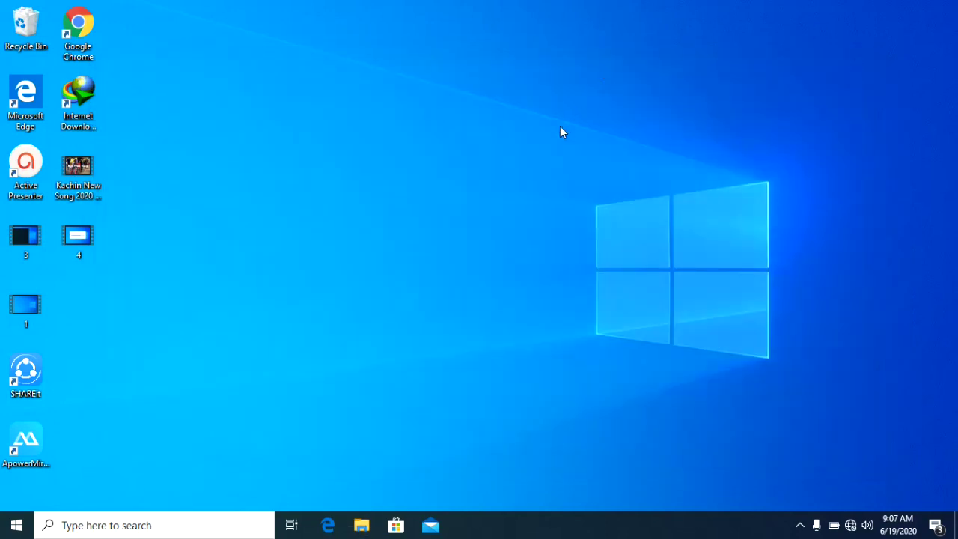
left_click(137, 527)
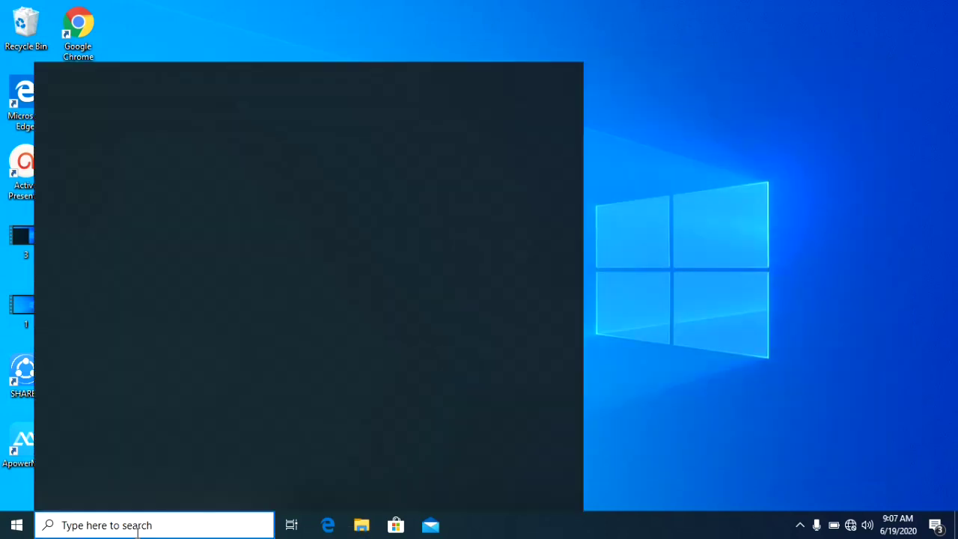
type("w")
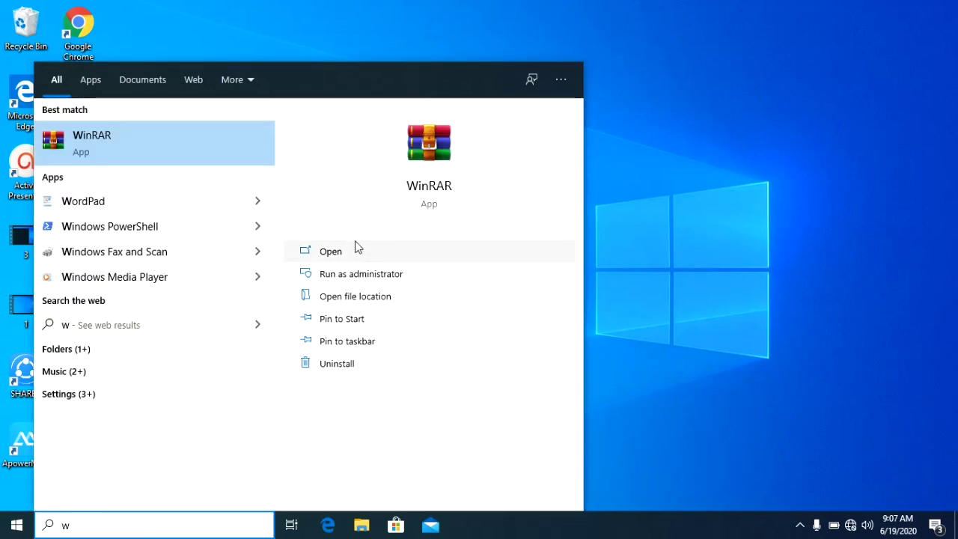
left_click(330, 251)
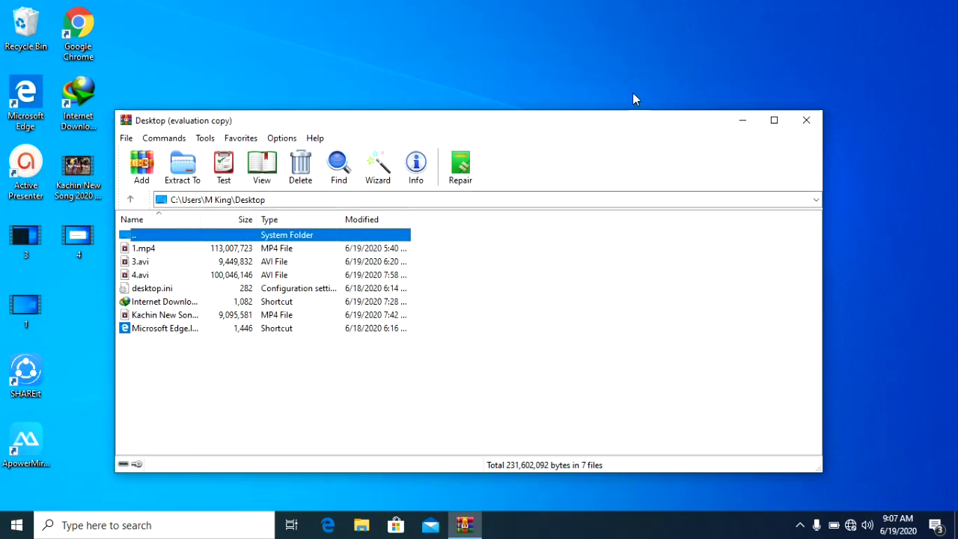
left_click(800, 120)
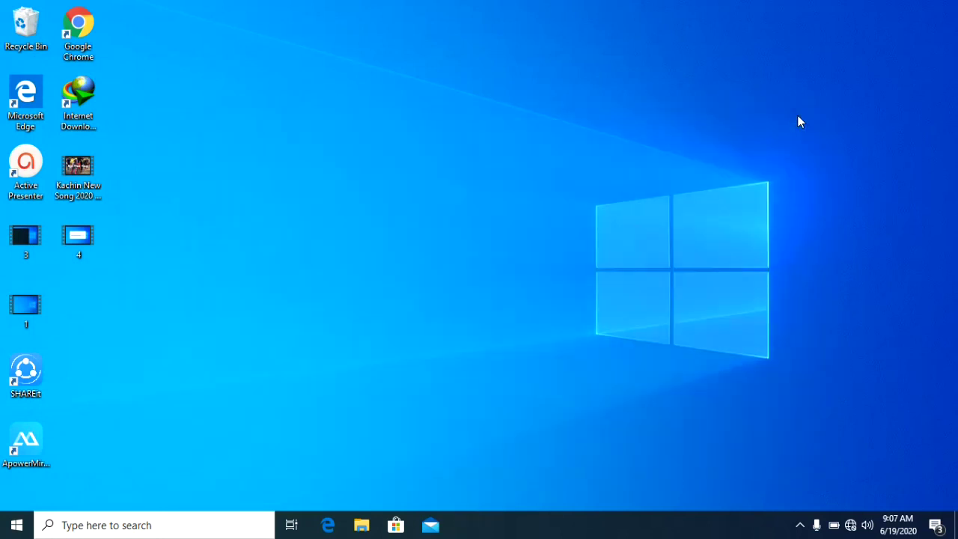
Make a new desktop folder called 'e' and drag the video 4 icon into it
right_click(188, 215)
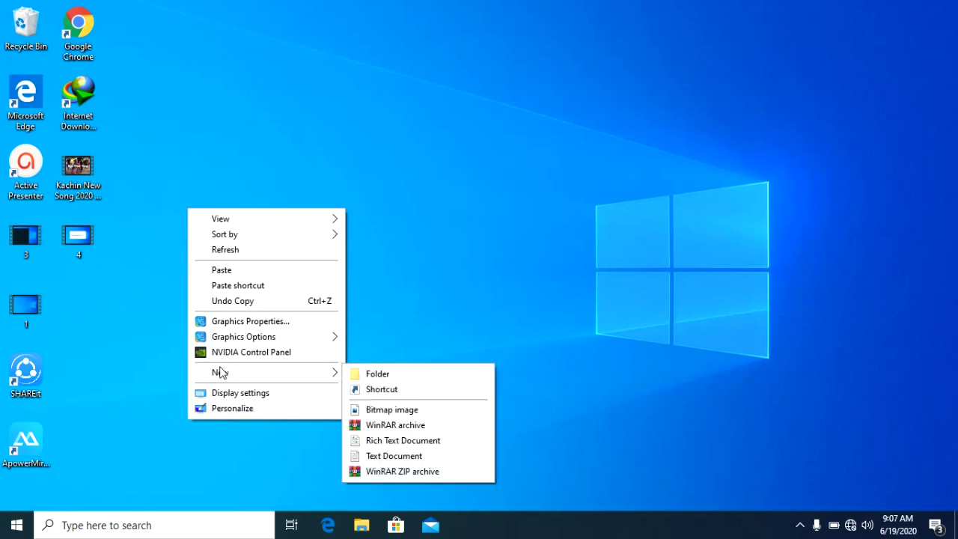
mouse_move(325, 374)
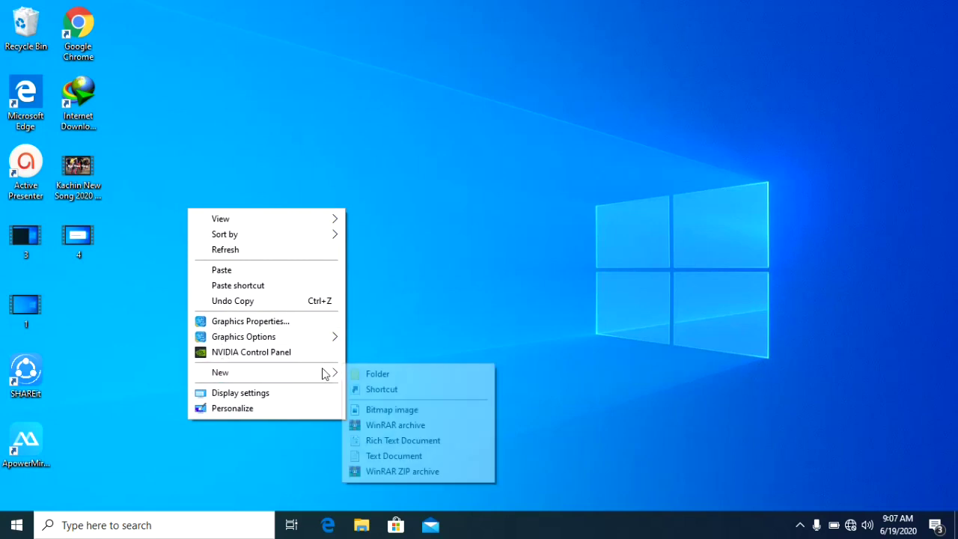
left_click(377, 373)
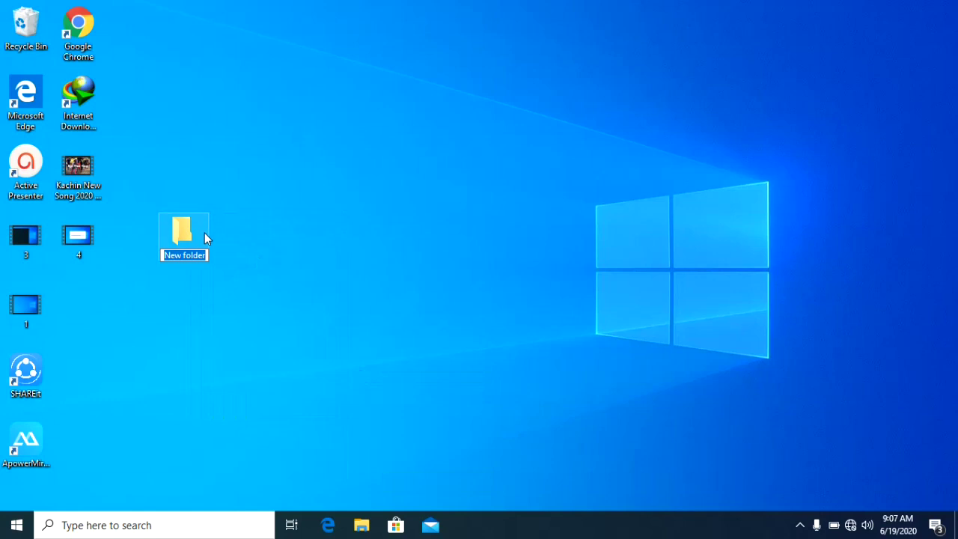
type("e")
key("Return")
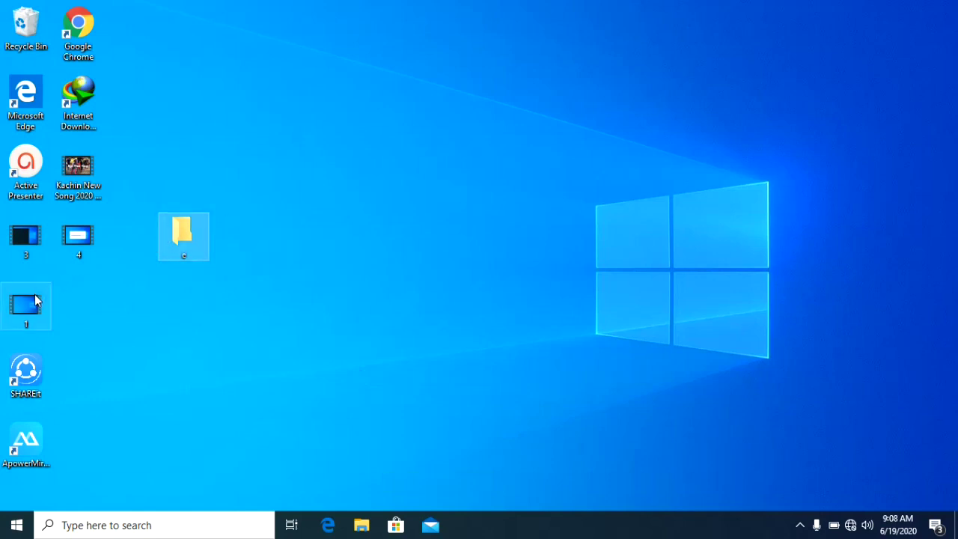
left_click(78, 238)
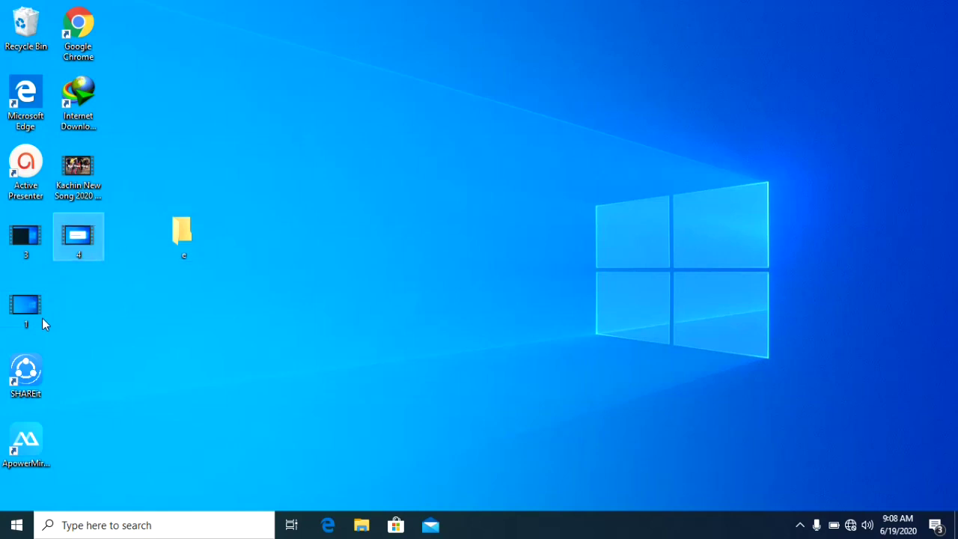
left_click_drag(87, 264, 162, 235)
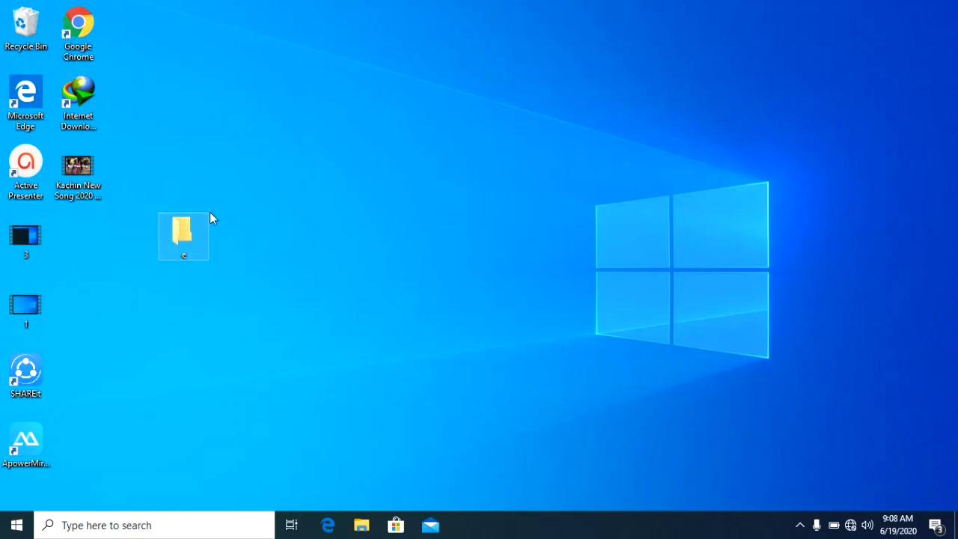
Choose Add to archive for folder e to set up e.rar compression
right_click(188, 223)
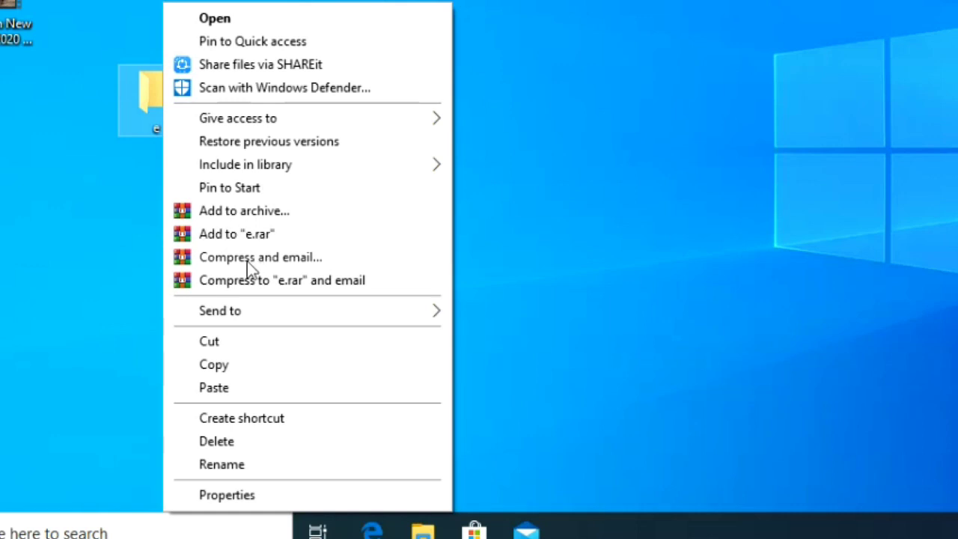
left_click(248, 212)
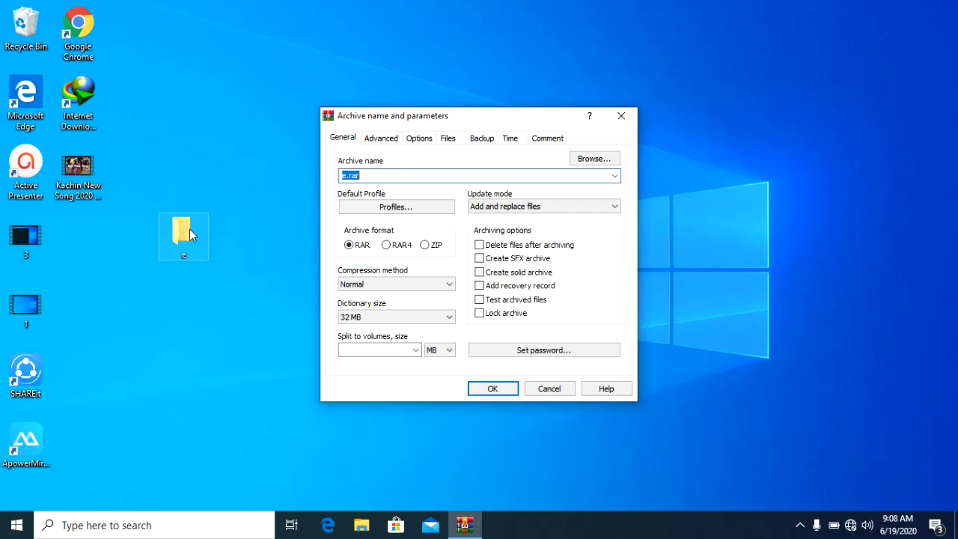
right_click(188, 231)
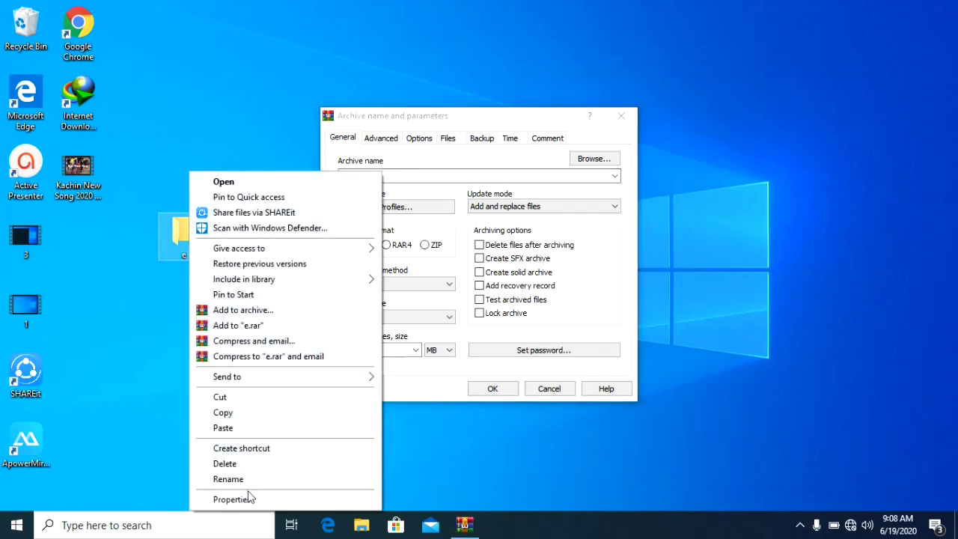
left_click(247, 499)
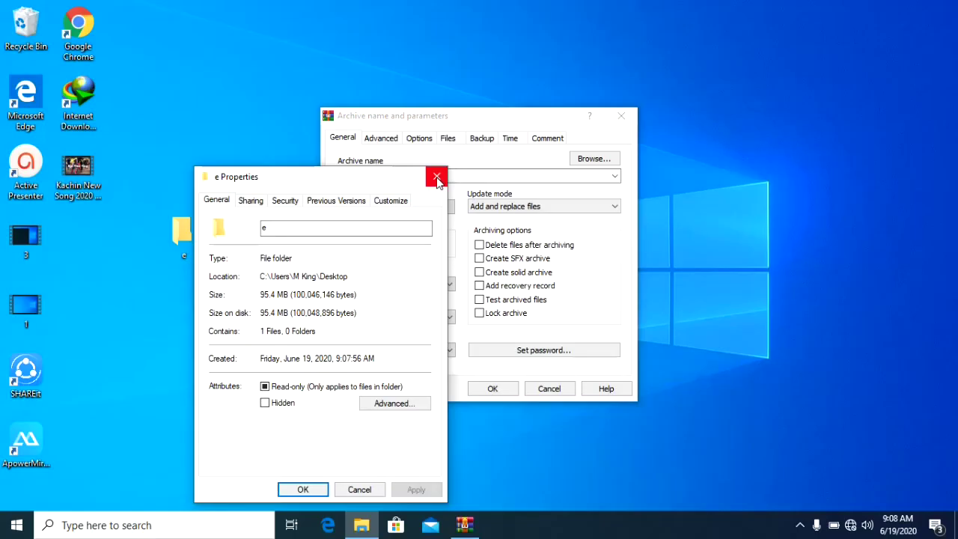
left_click(437, 178)
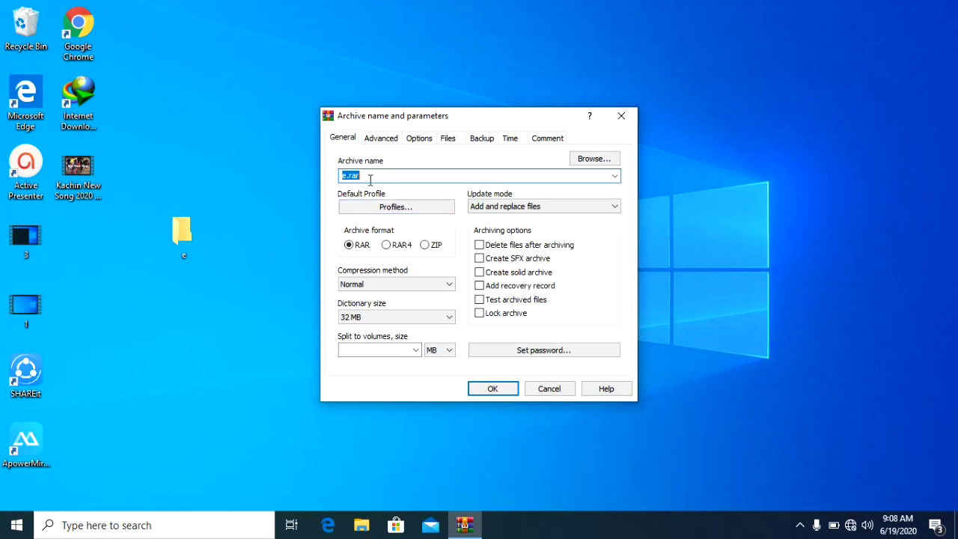
Give e.rar a password, entered and verified in both fields, briefly revealed to check it
left_click(522, 352)
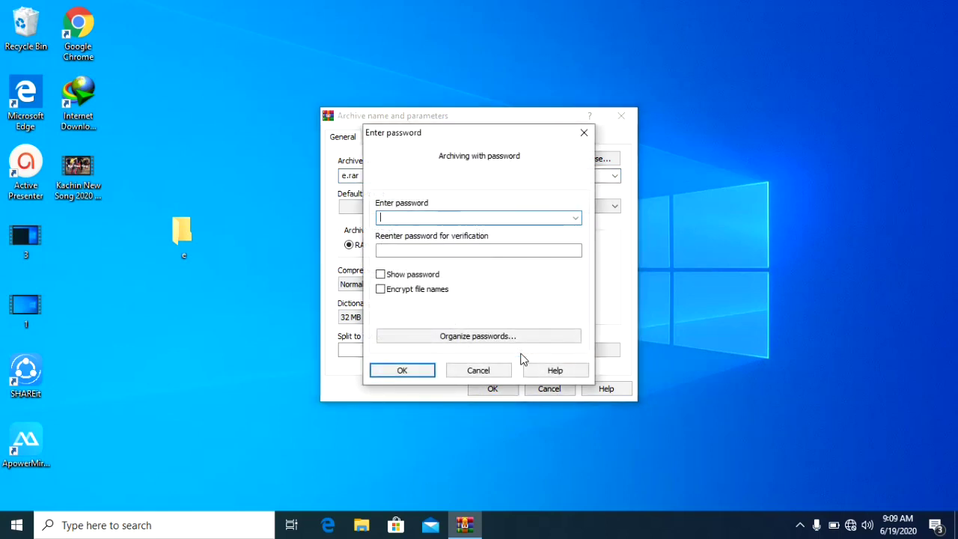
type("1")
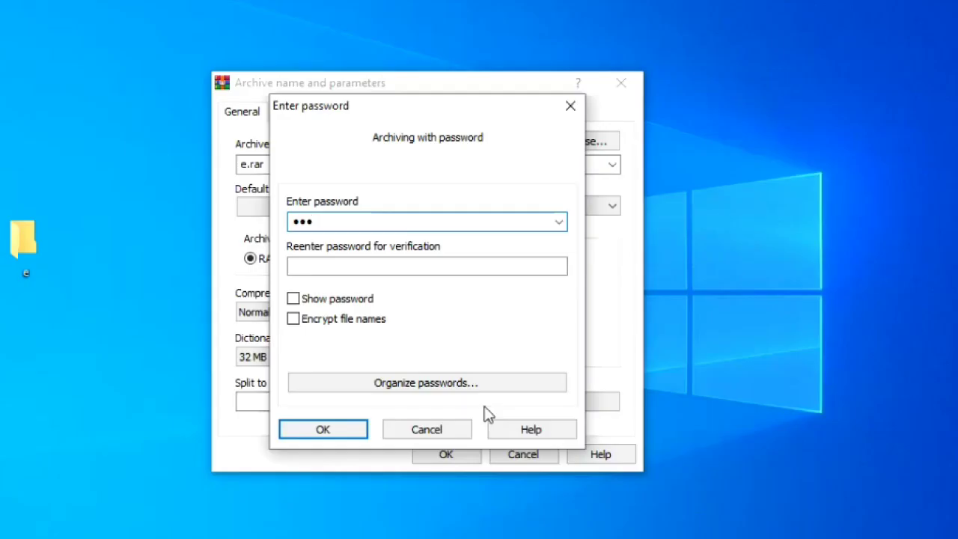
left_click(408, 250)
left_click(331, 266)
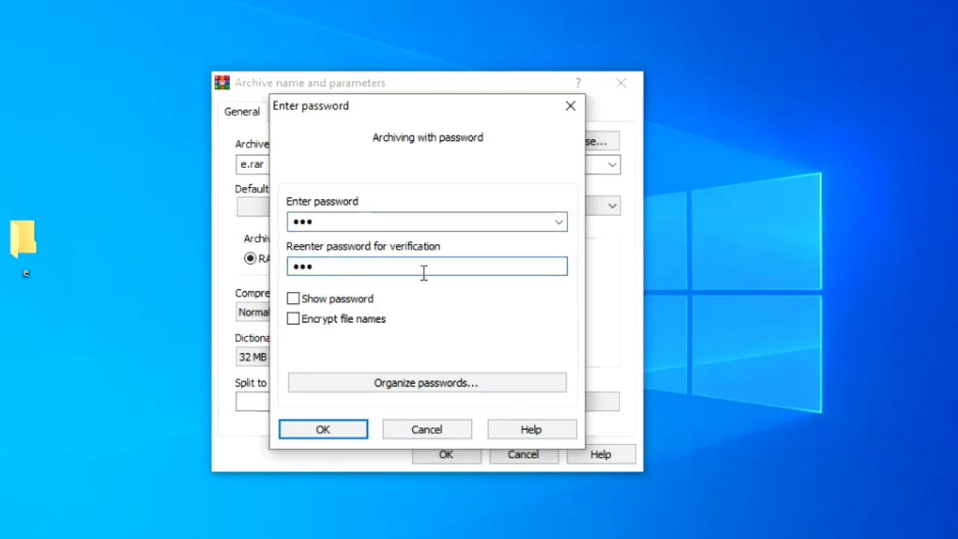
left_click(297, 300)
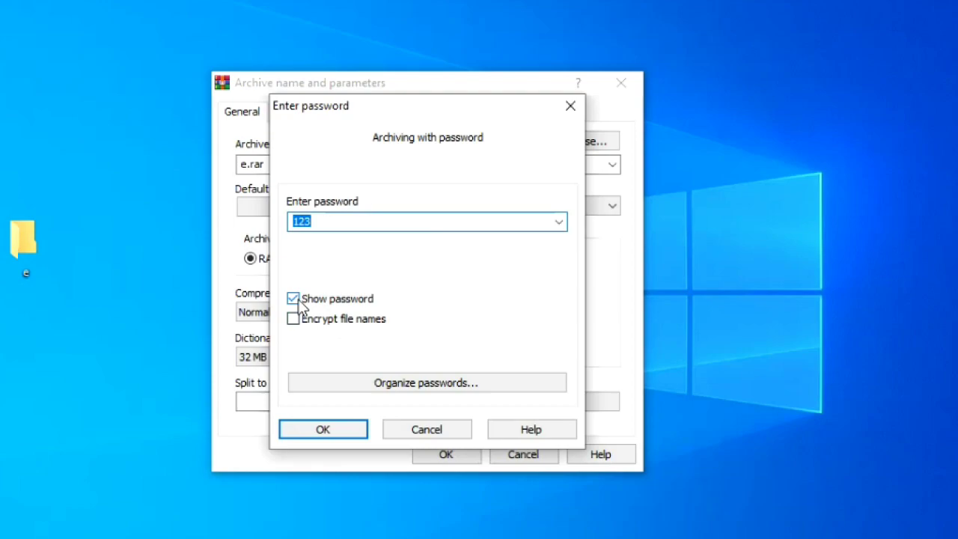
left_click(299, 302)
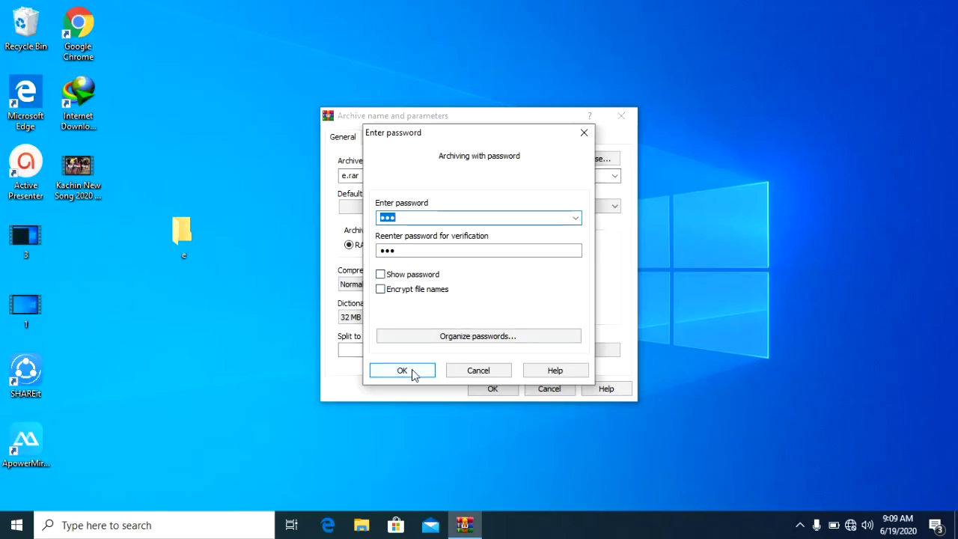
left_click(416, 371)
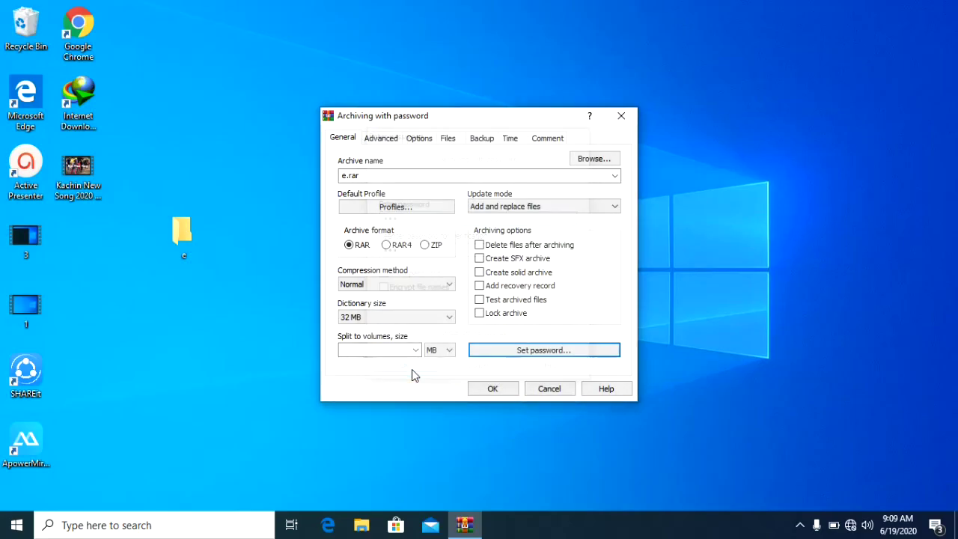
Create the protected e.rar, then check folder e's Properties (95.4 MB) and close them
left_click(492, 389)
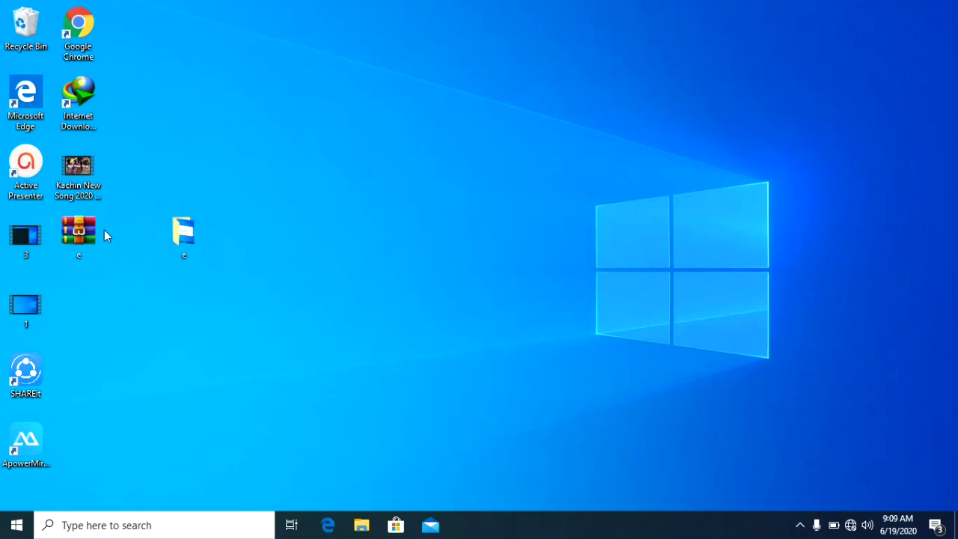
right_click(173, 231)
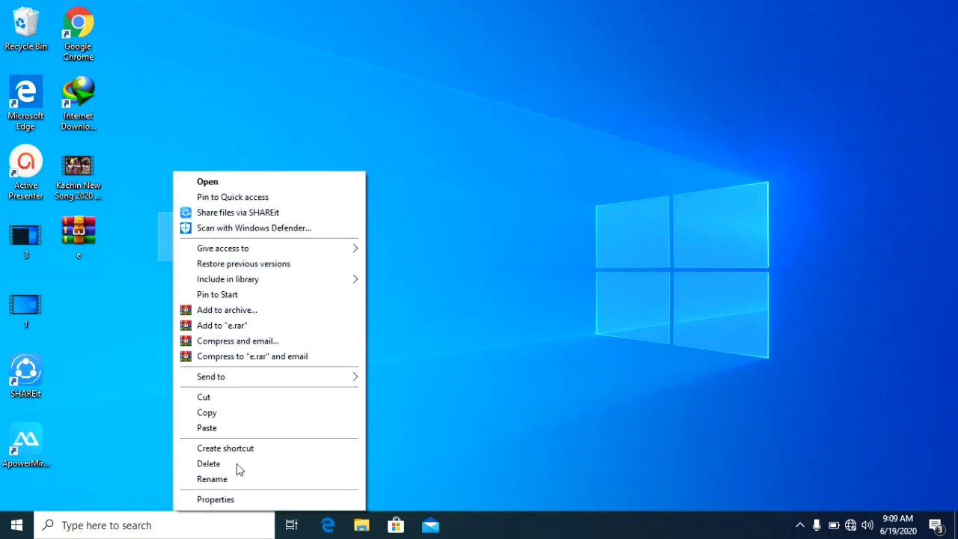
left_click(218, 499)
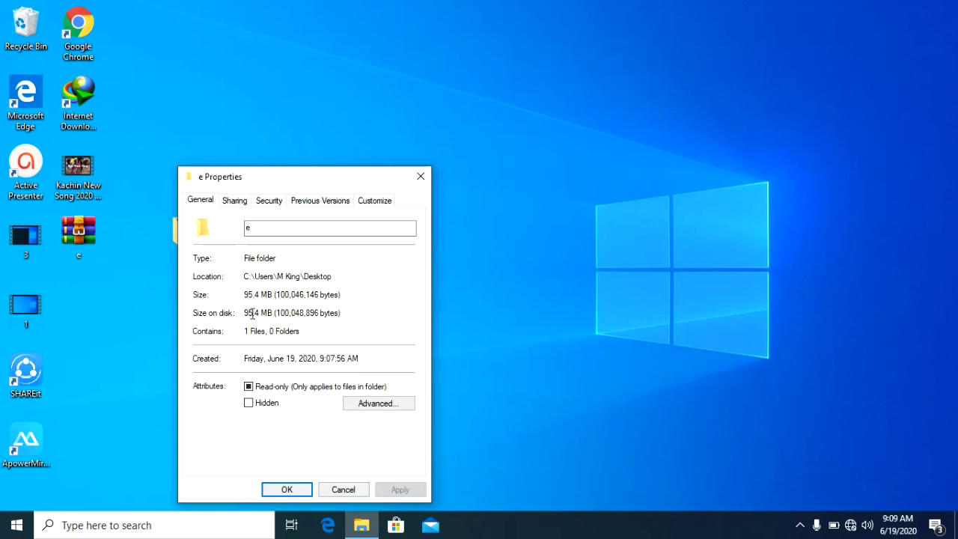
left_click(285, 488)
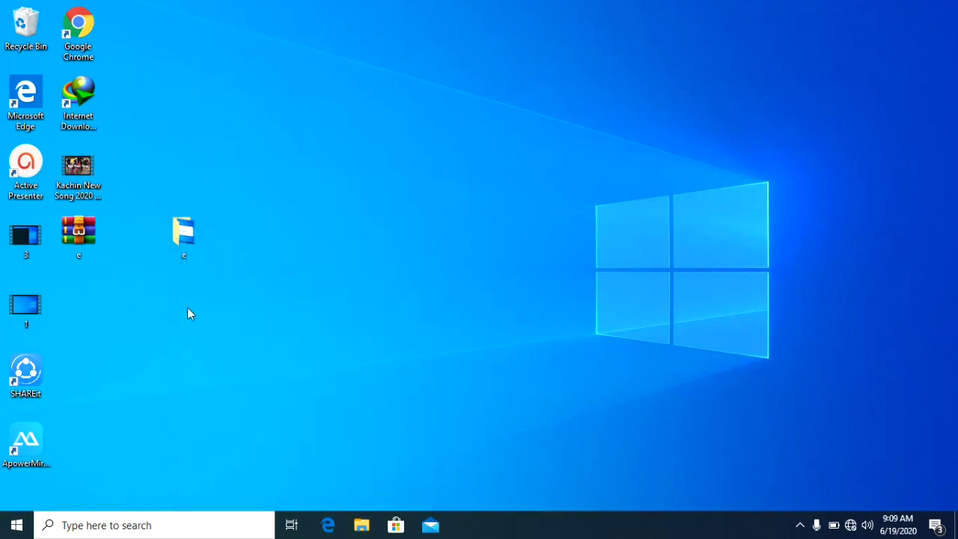
right_click(84, 238)
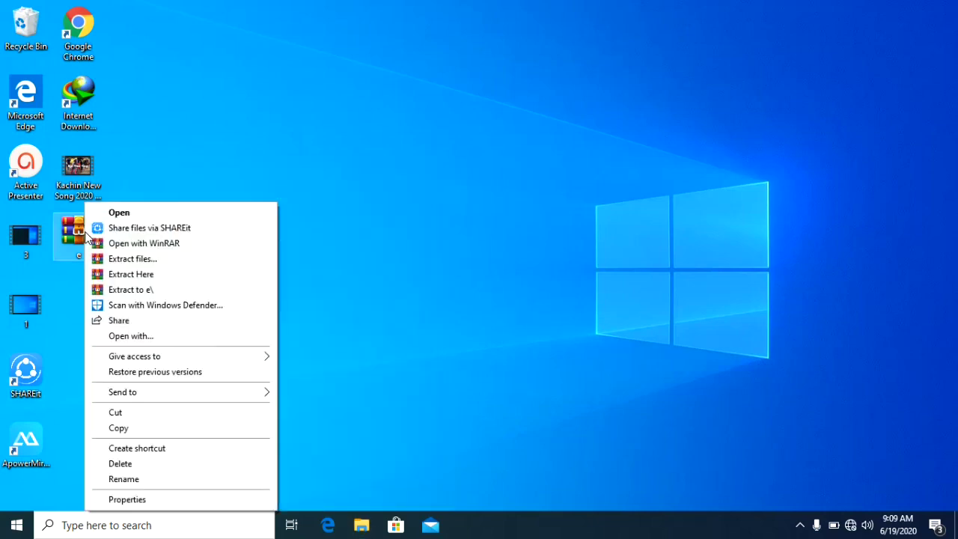
left_click(139, 500)
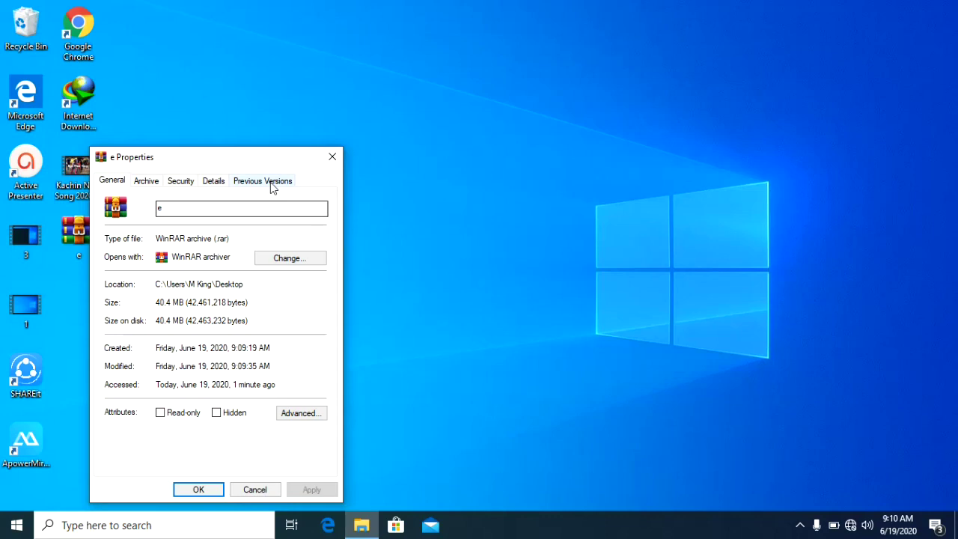
left_click(332, 159)
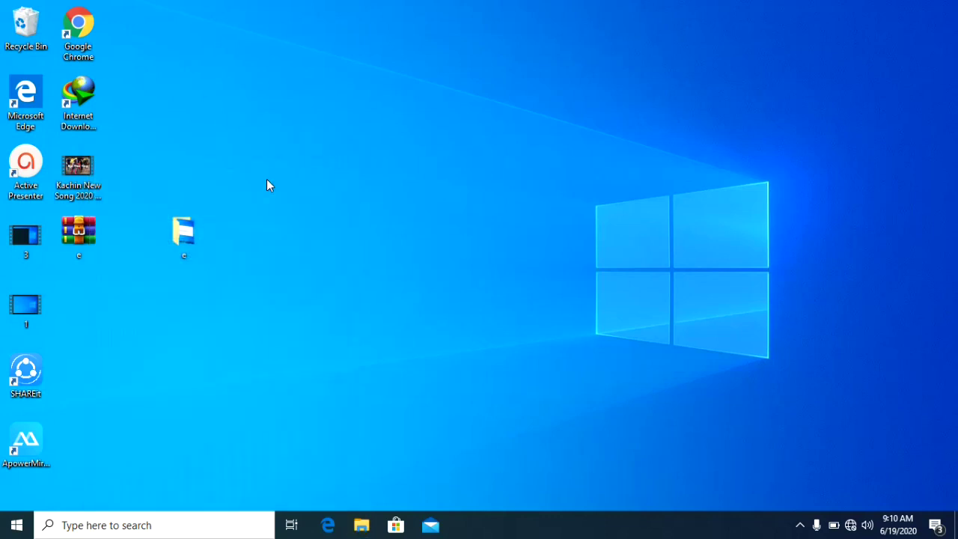
double_click(190, 228)
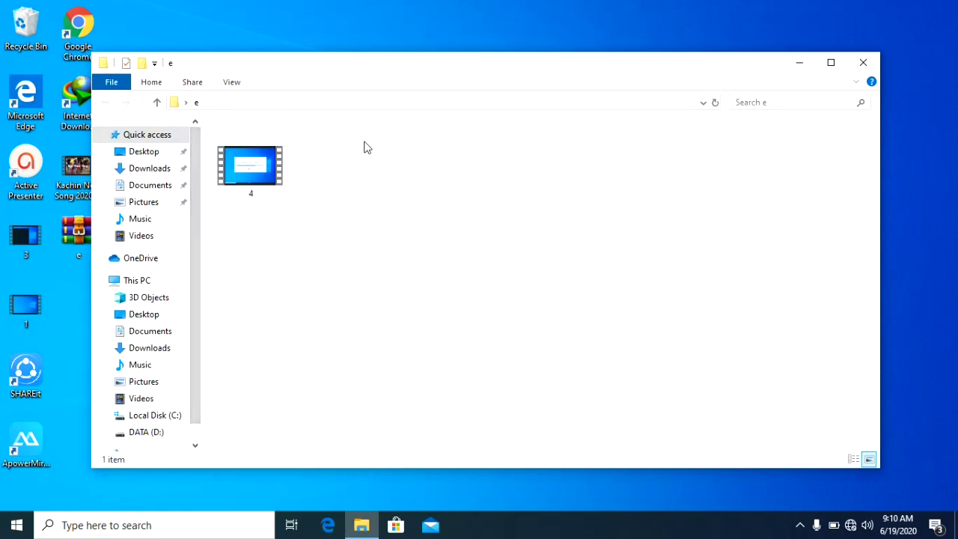
left_click(863, 63)
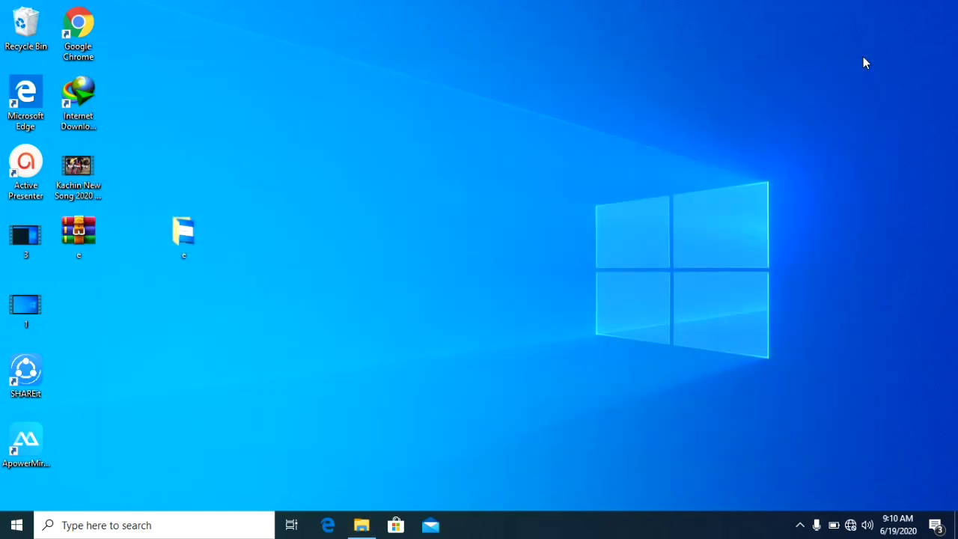
Open e.rar, go into its e folder, and launch the 4.avi video
double_click(81, 224)
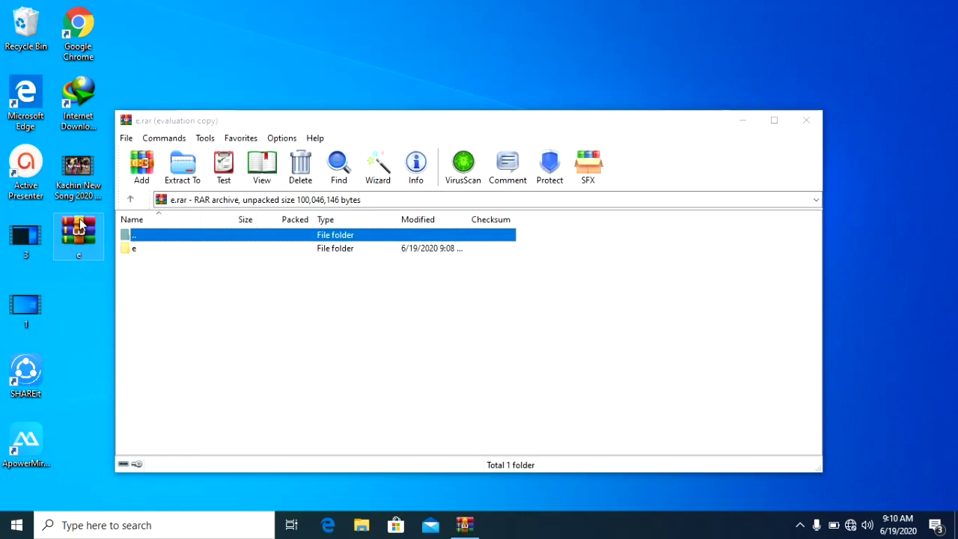
double_click(229, 250)
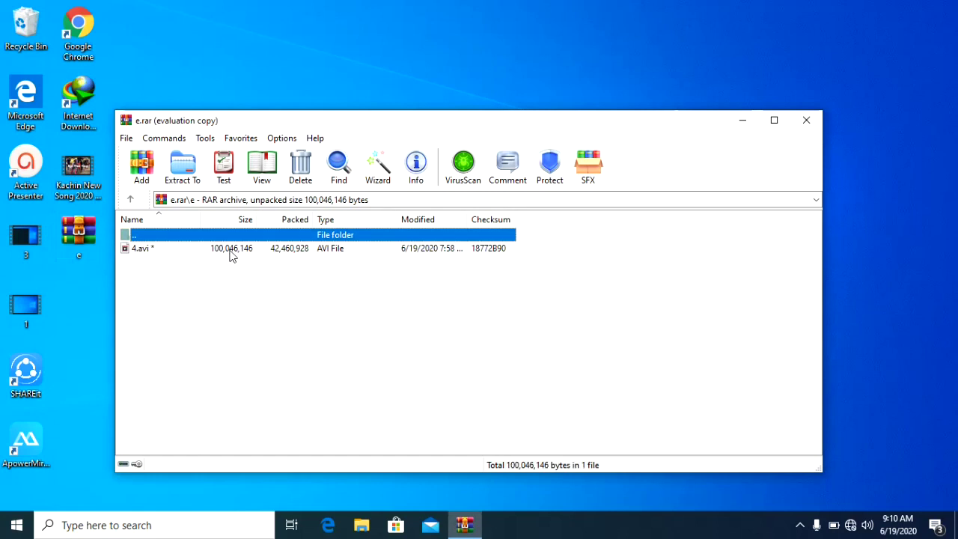
double_click(238, 251)
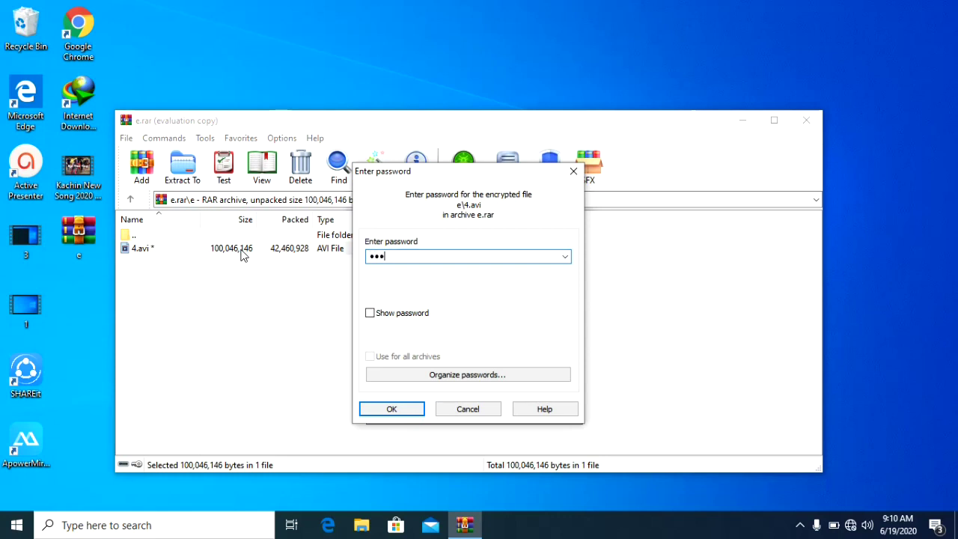
Submit the password, play 4.avi from about 3:00, pause, then close the player and WinRAR
left_click(386, 409)
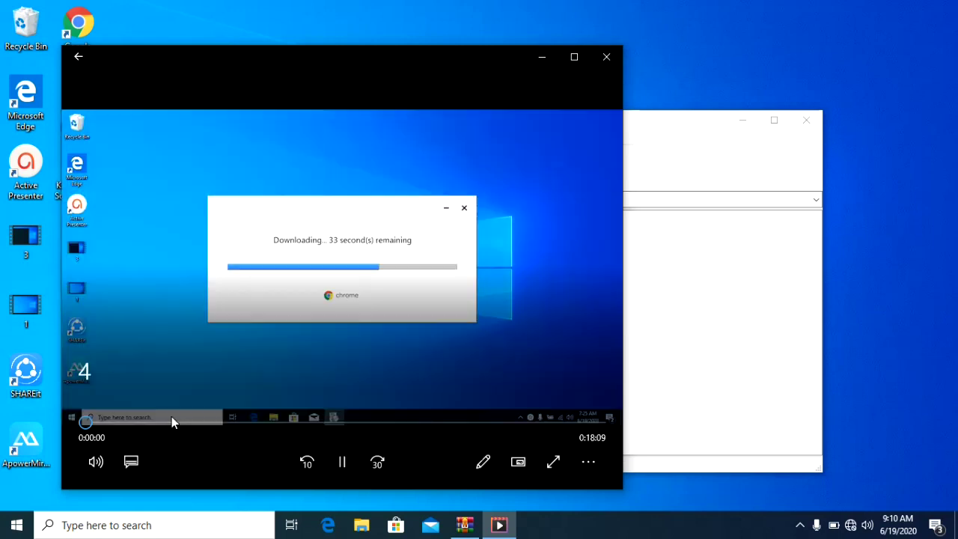
left_click(171, 420)
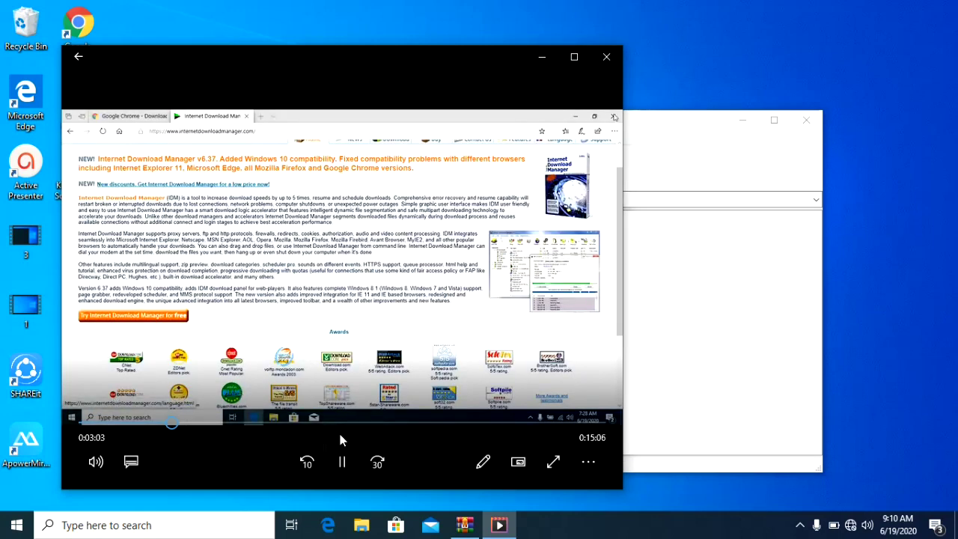
left_click(343, 463)
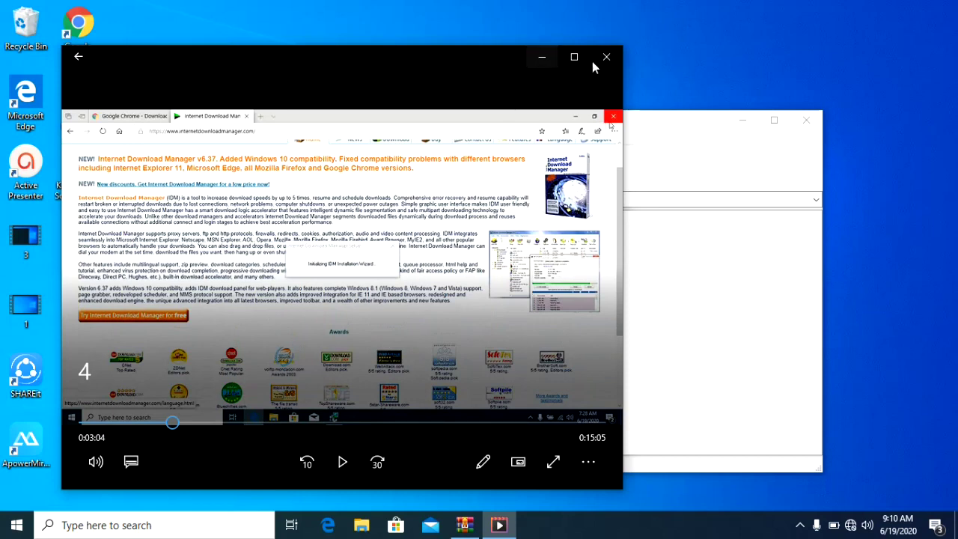
left_click(603, 57)
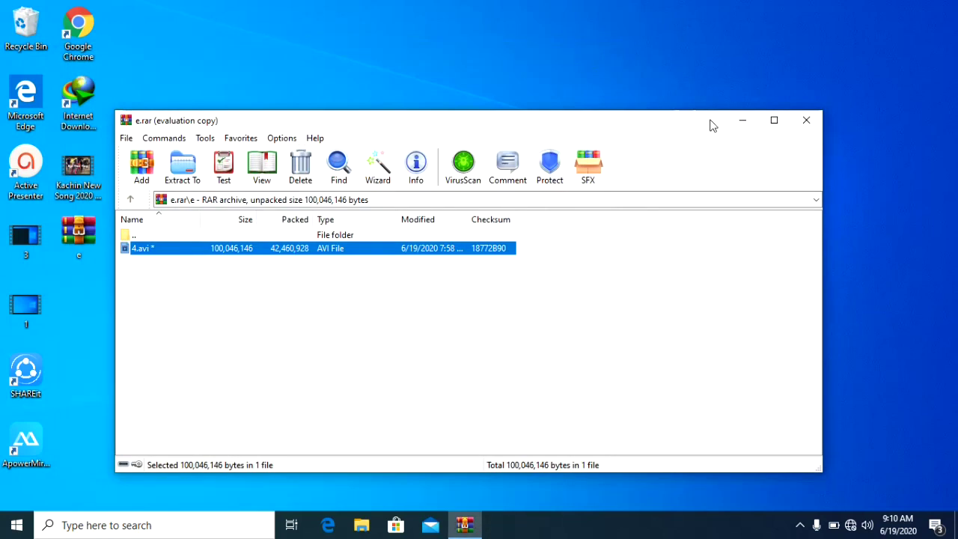
left_click(805, 121)
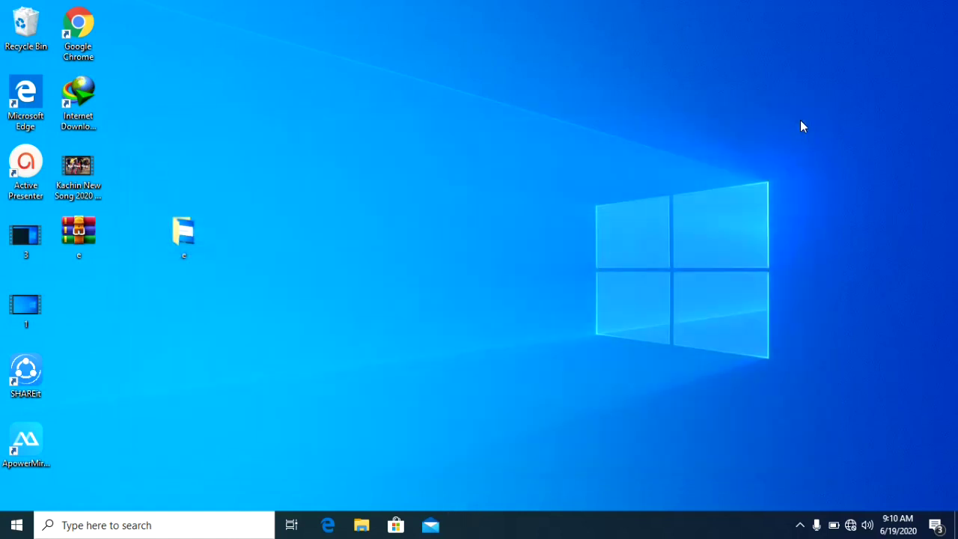